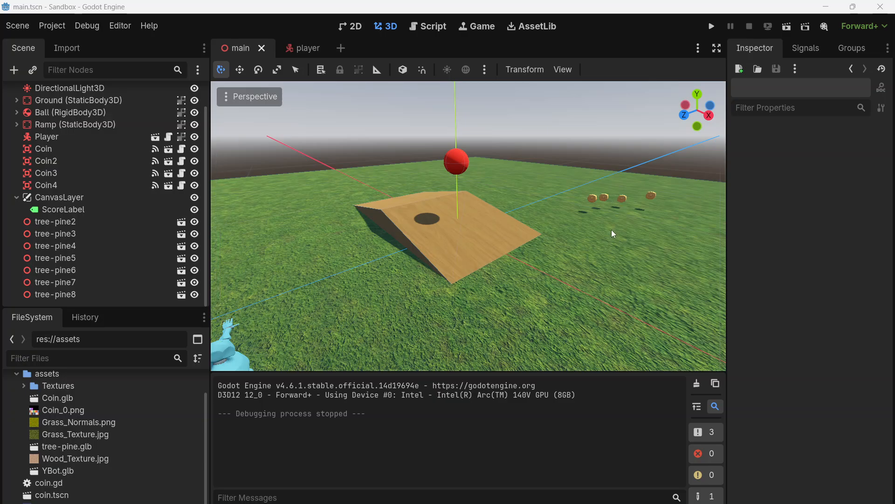
# Import block-grass-large.glb from the kenney_platformer-kit GLB format folder into the project's assets folder
pyautogui.scroll(-5, 597, 236)
pyautogui.scroll(5, 490, 205)
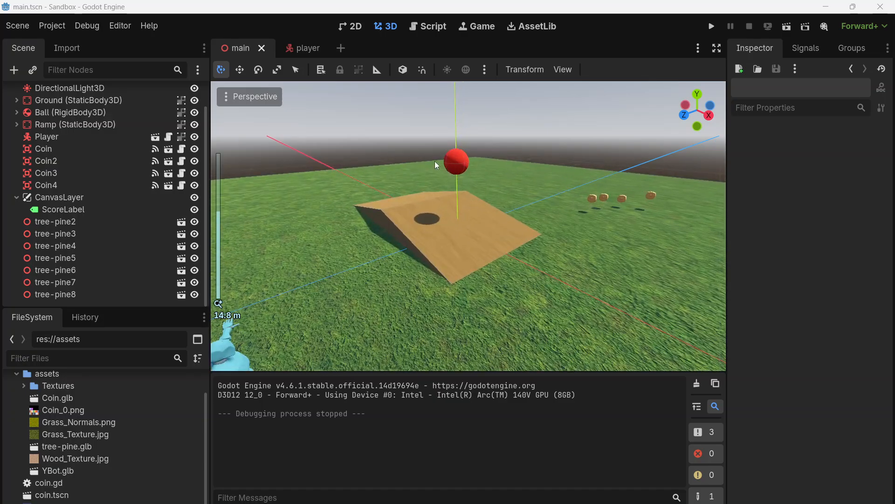
pyautogui.scroll(-3, 440, 166)
pyautogui.scroll(2, 93, 485)
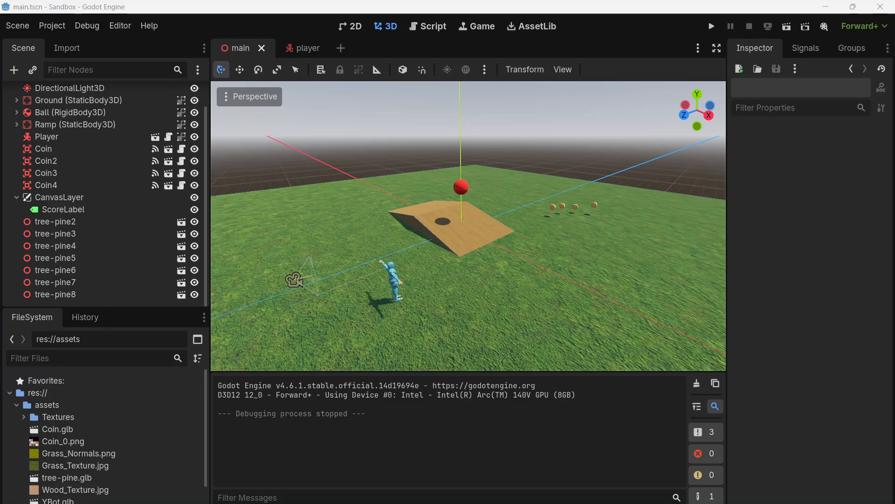
pyautogui.hotkey('alt', 'Tab')
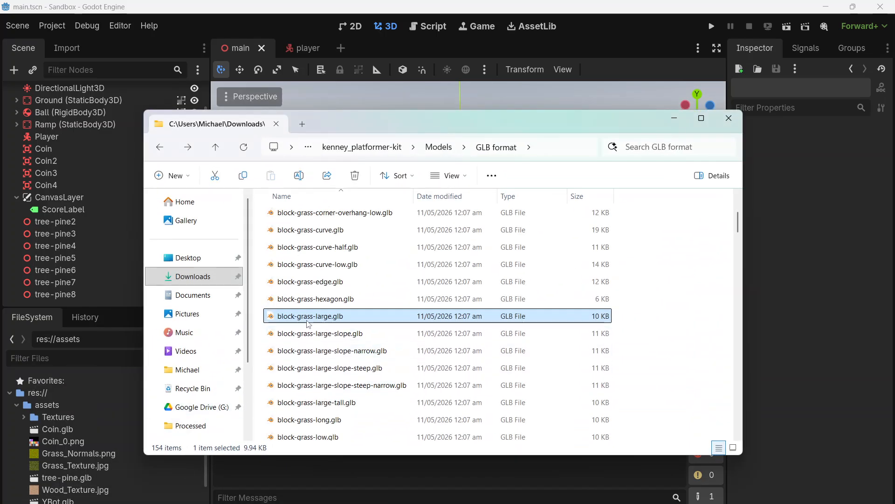
pyautogui.moveTo(307, 321); pyautogui.dragTo(42, 398)
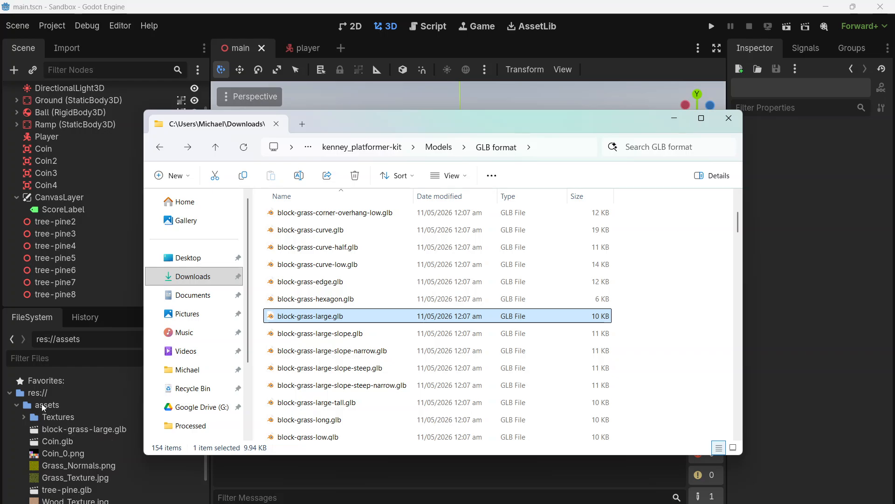
# Place three block-grass-large instances in a row on the grass beside the ramp
pyautogui.click(56, 429)
pyautogui.moveTo(57, 429); pyautogui.dragTo(535, 330)
pyautogui.moveTo(407, 373); pyautogui.dragTo(590, 284)
pyautogui.moveTo(665, 275); pyautogui.dragTo(625, 259)
# Run the project, move and jump the player into the grass blocks to test their collision, and close the game
pyautogui.click(712, 27)
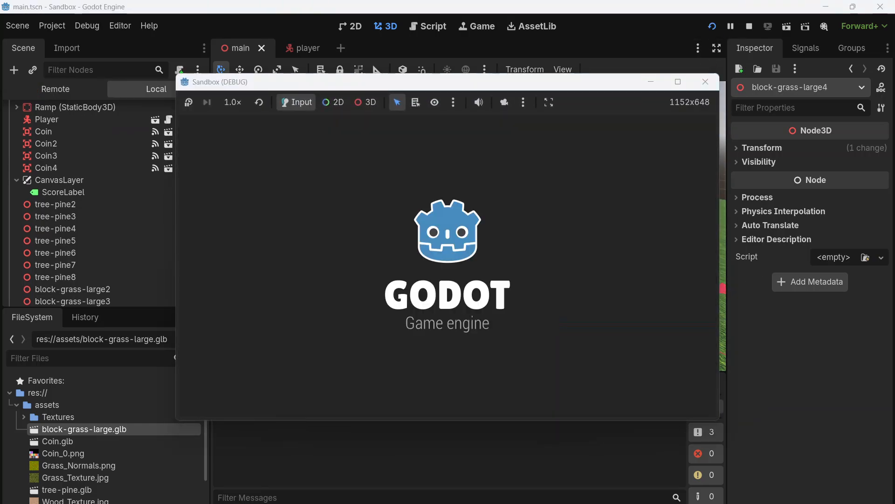
pyautogui.press('w')
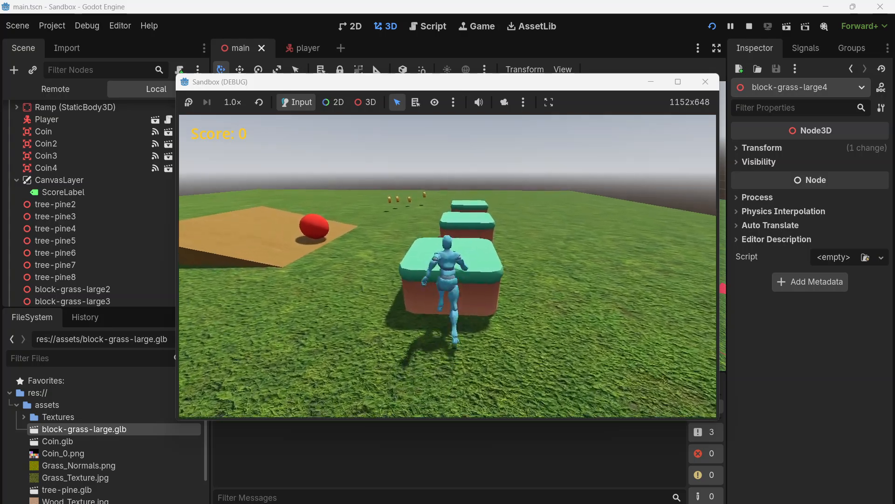
pyautogui.press('space')
pyautogui.press('d')
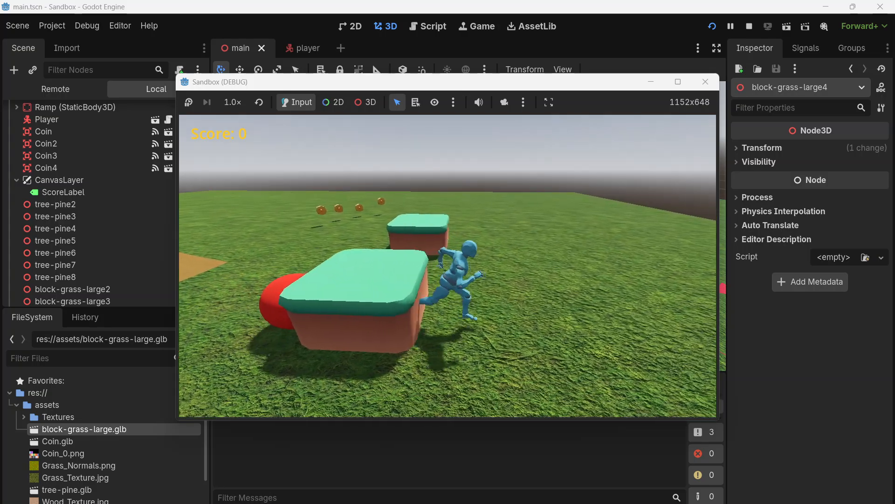
pyautogui.press('s')
pyautogui.press('a')
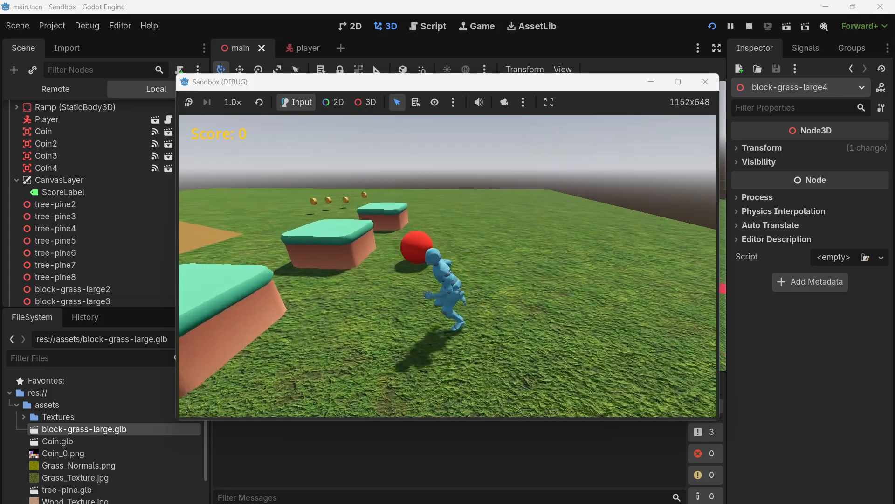
pyautogui.press('w')
pyautogui.press('space')
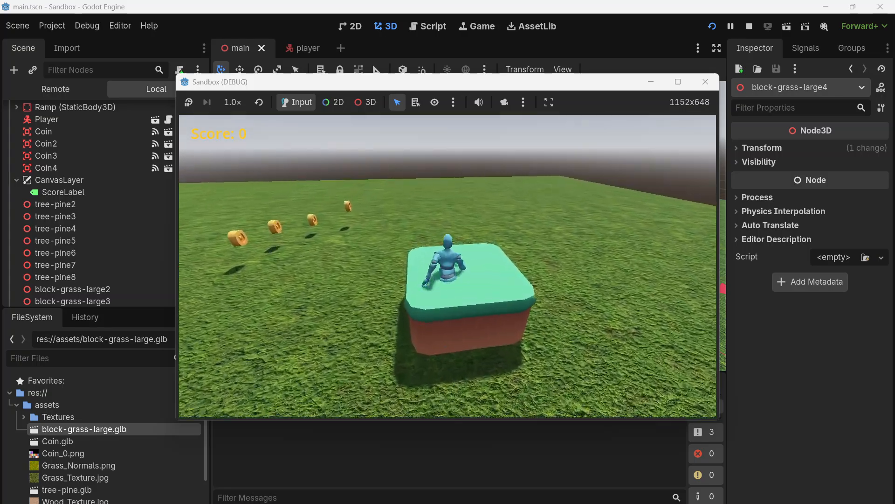
pyautogui.press('Escape')
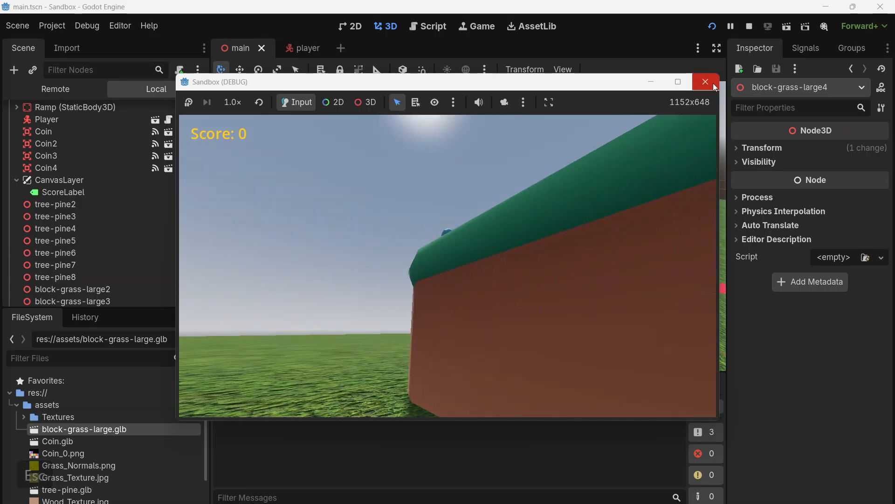
pyautogui.click(705, 82)
# Delete the three block-grass-large instances from the main scene
pyautogui.keyDown('shift'); pyautogui.click(99, 270); pyautogui.keyUp('shift')
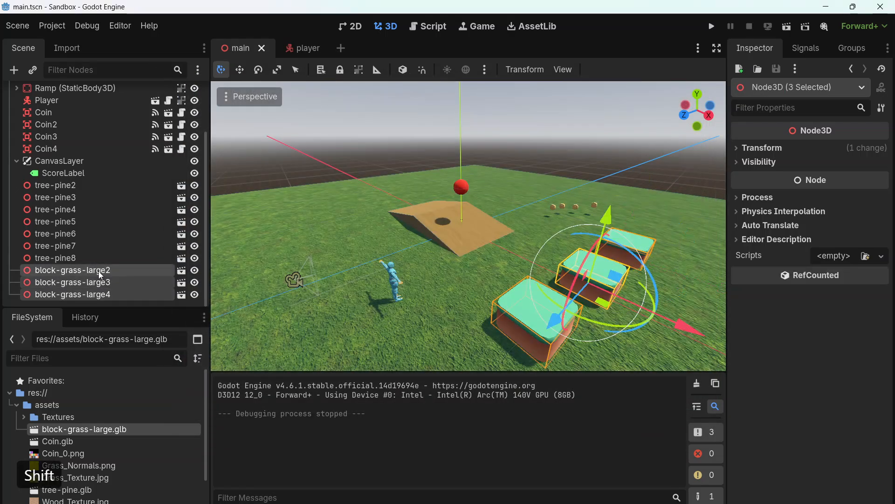
pyautogui.press('Delete')
pyautogui.press('Return')
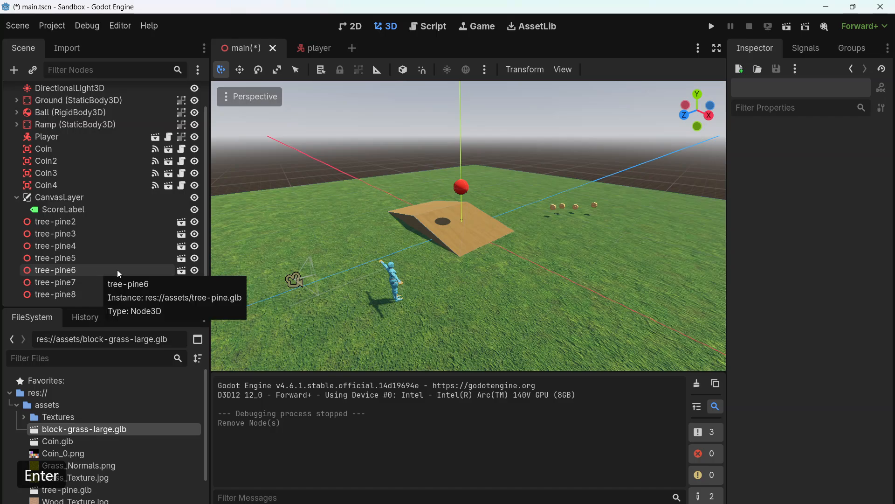
# Add a StaticBody3D node as a child of Main
pyautogui.scroll(2, 97, 222)
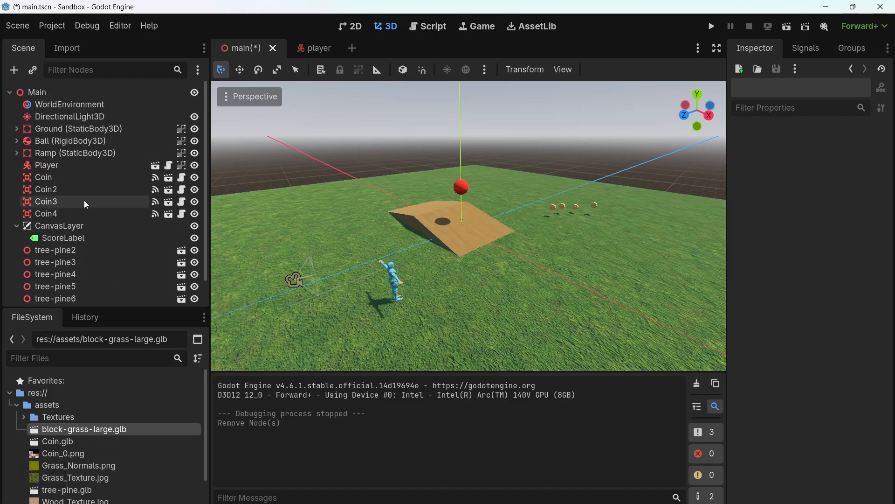
pyautogui.click(40, 92)
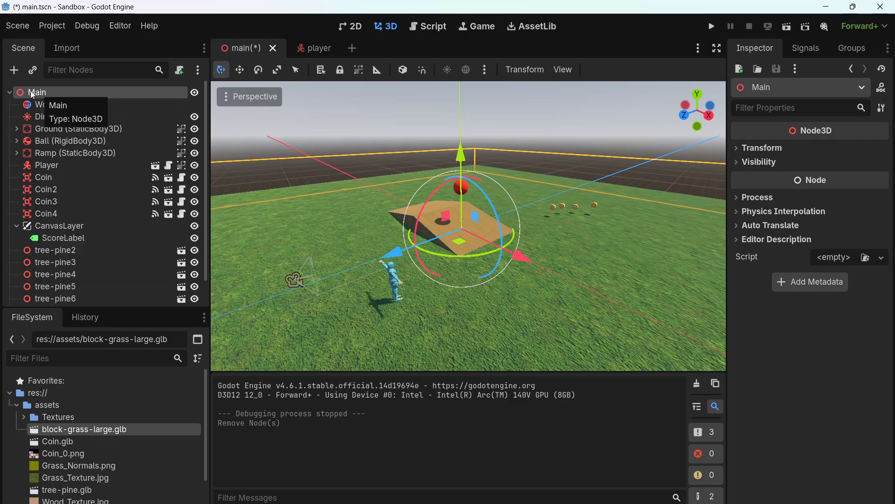
pyautogui.click(14, 70)
pyautogui.click(354, 199)
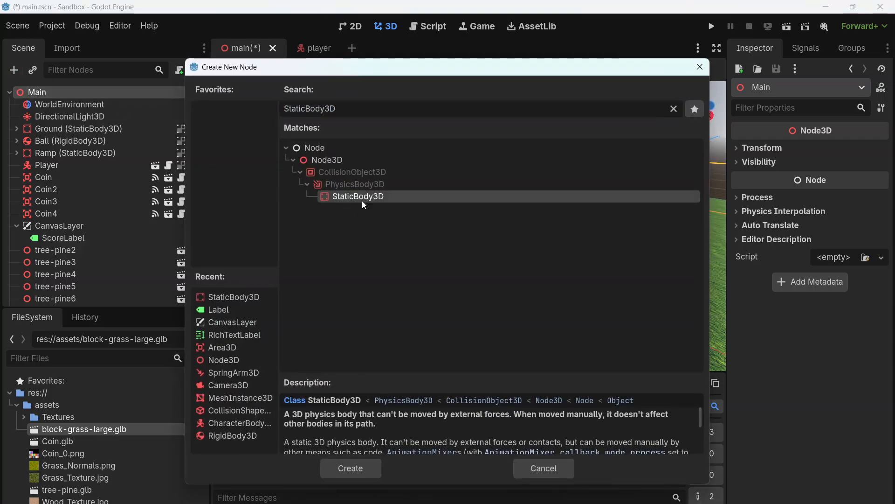
pyautogui.click(350, 467)
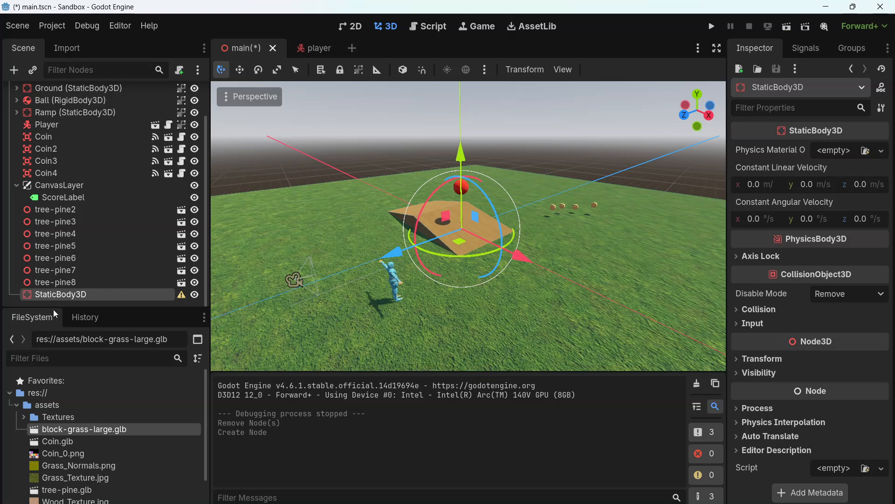
# Rename the new StaticBody3D node as Platform
pyautogui.click(61, 295)
pyautogui.doubleClick(60, 293)
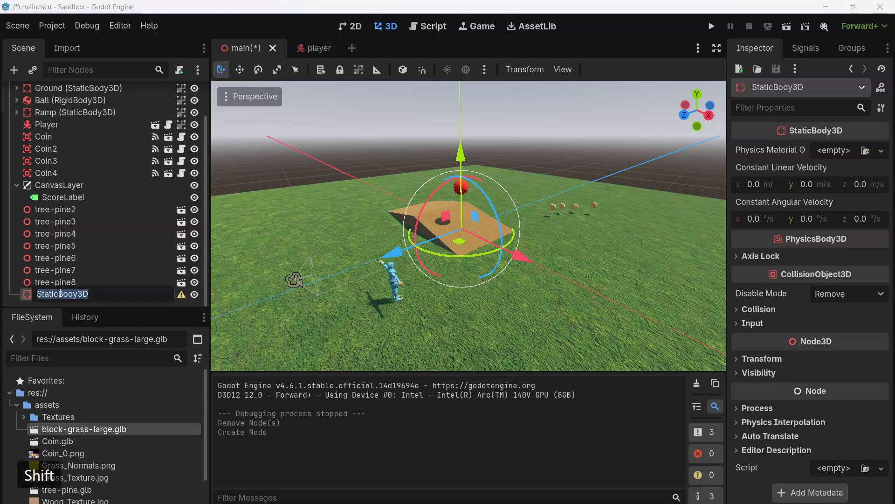
pyautogui.write('Platfo')
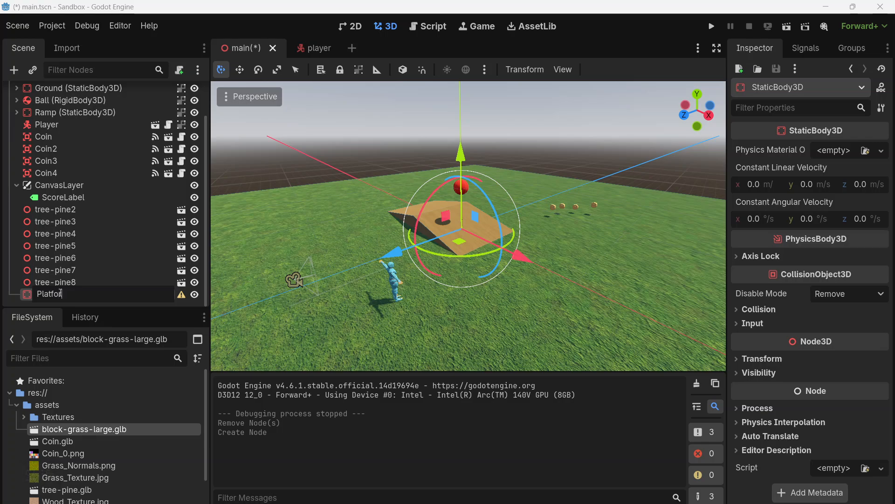
pyautogui.write('rm')
pyautogui.hotkey('shift', 'Return')
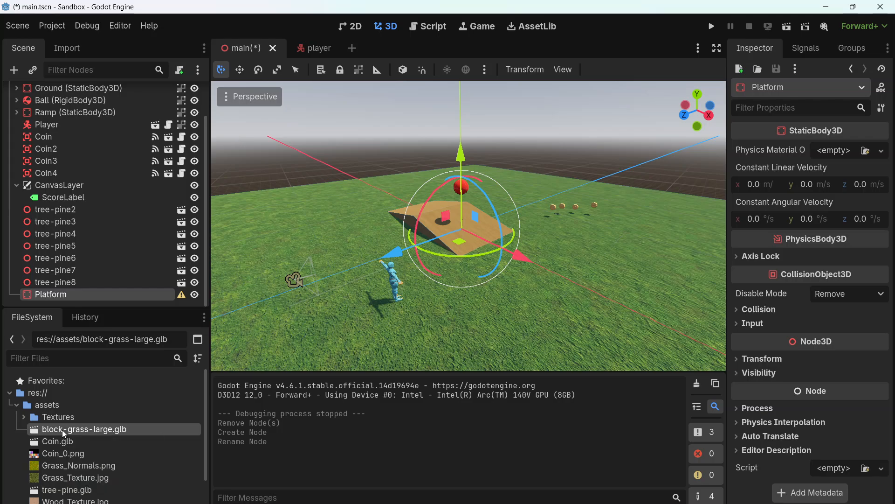
# Instantiate block-grass-large.glb as a child of Platform and enable Editable Children on that instance
pyautogui.moveTo(62, 430); pyautogui.dragTo(60, 296)
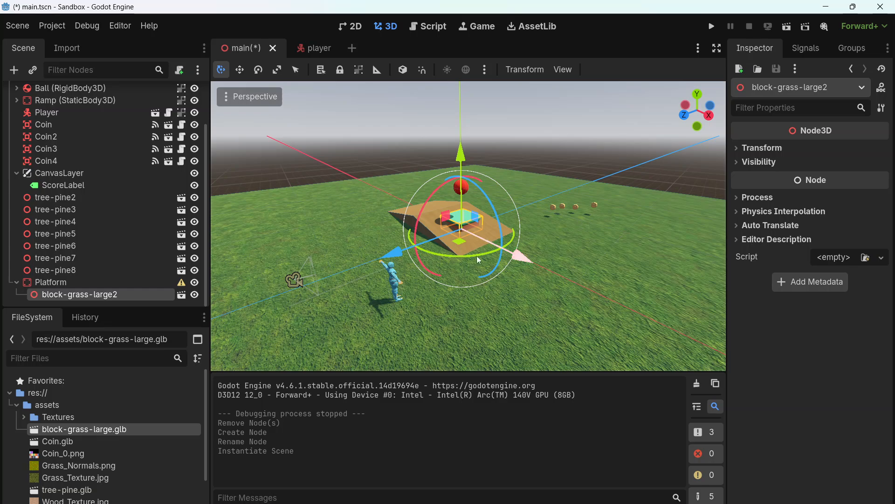
pyautogui.rightClick(70, 295)
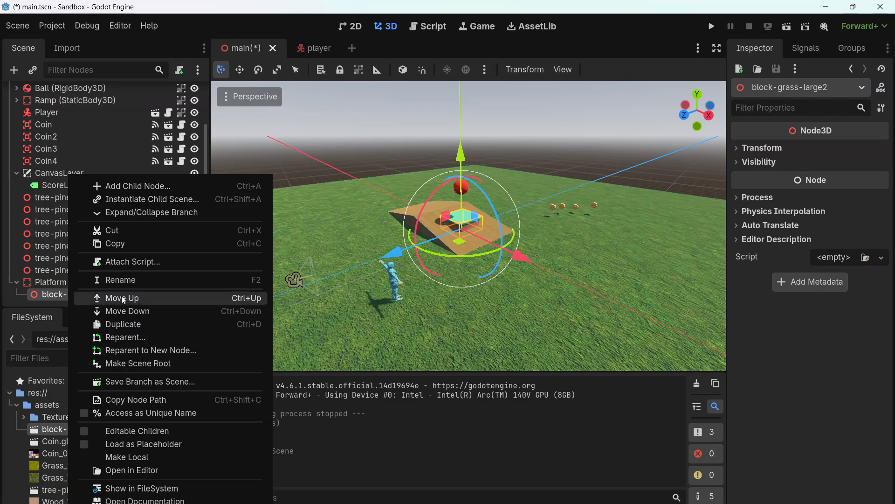
pyautogui.click(133, 430)
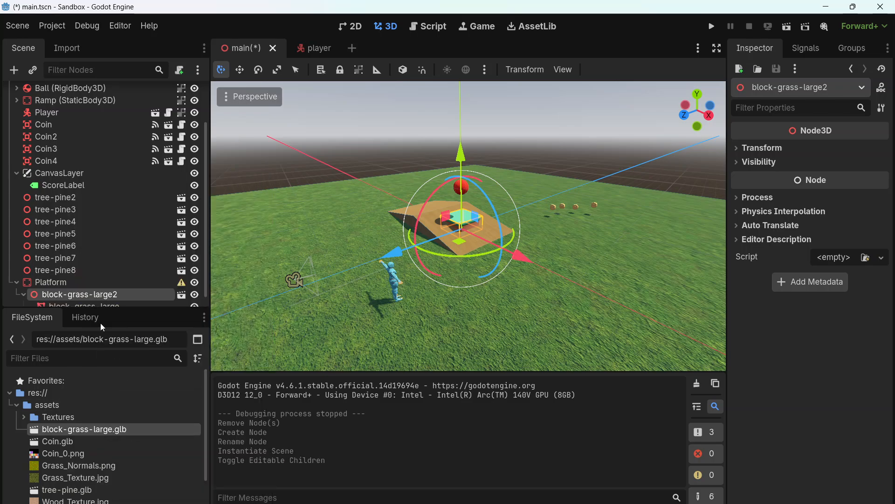
# Create a trimesh collision shape as a sibling of the block-grass-large mesh inside the Platform
pyautogui.scroll(-1, 104, 298)
pyautogui.click(61, 296)
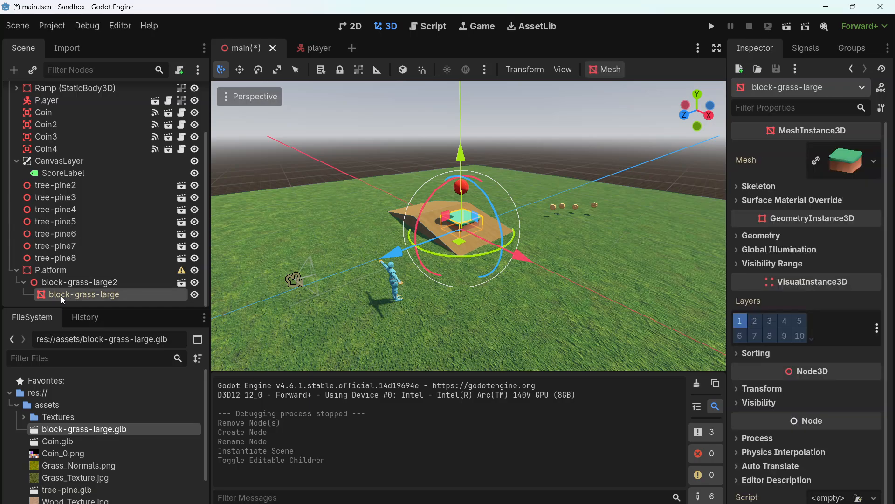
pyautogui.click(609, 70)
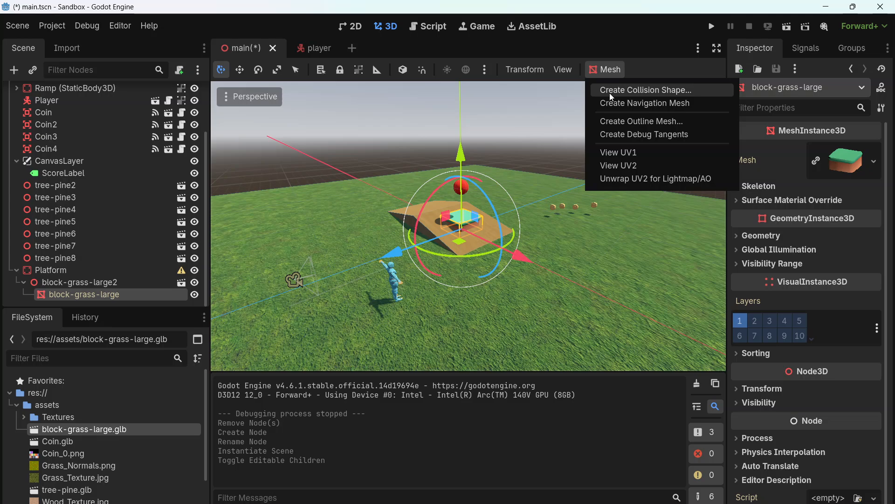
pyautogui.click(609, 94)
pyautogui.click(427, 339)
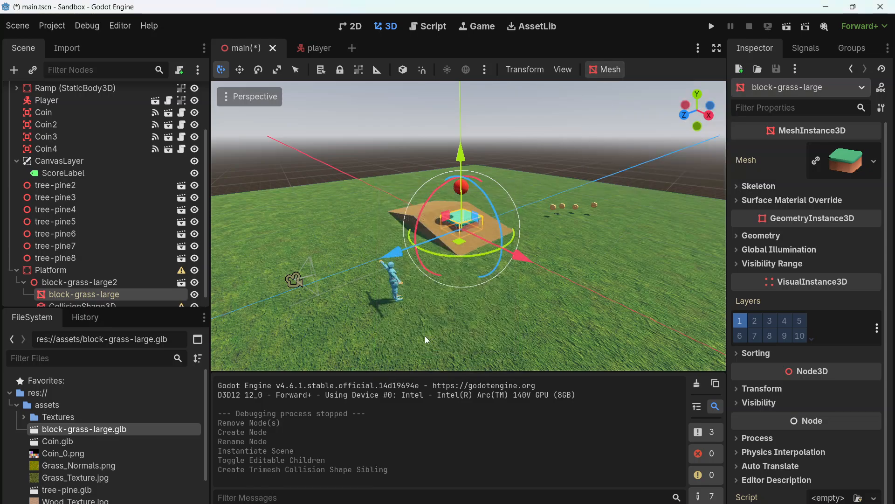
# Reparent CollisionShape3D so that it is a direct child of the Platform node
pyautogui.scroll(-1, 115, 264)
pyautogui.click(75, 295)
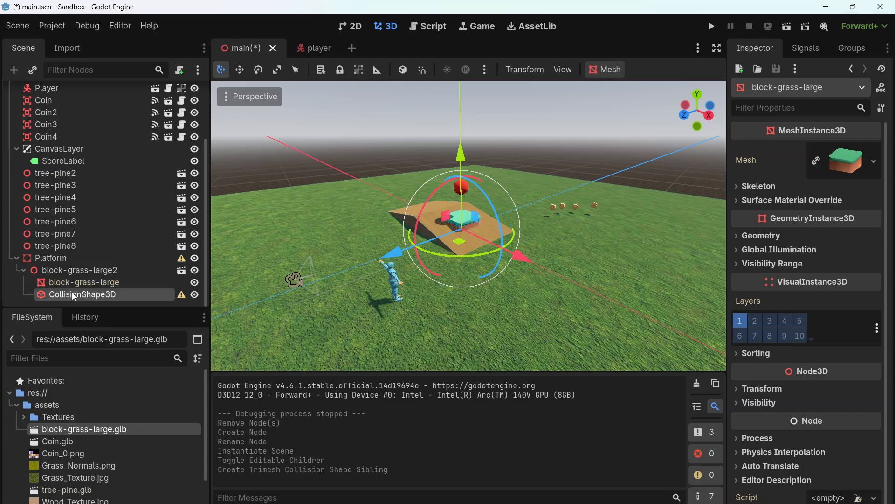
pyautogui.moveTo(74, 293); pyautogui.dragTo(56, 260)
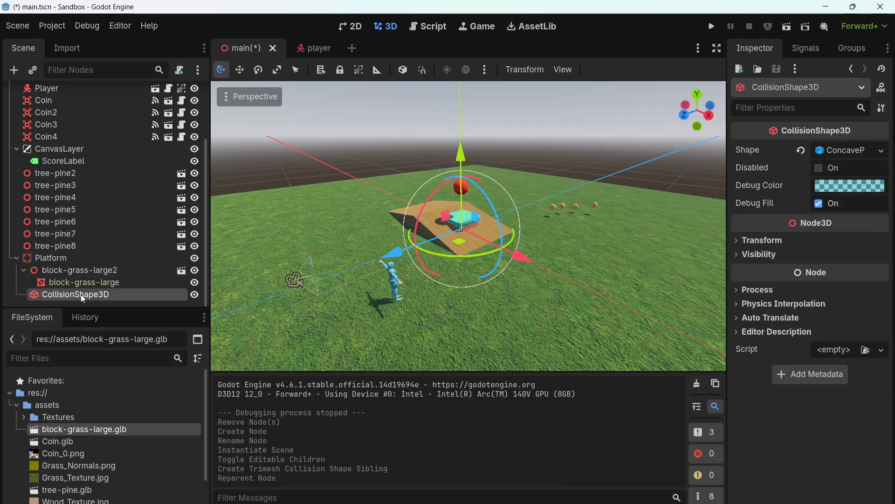
# Group the Platform with its children and move it off the ramp onto the open grass beside it
pyautogui.click(66, 259)
pyautogui.click(360, 71)
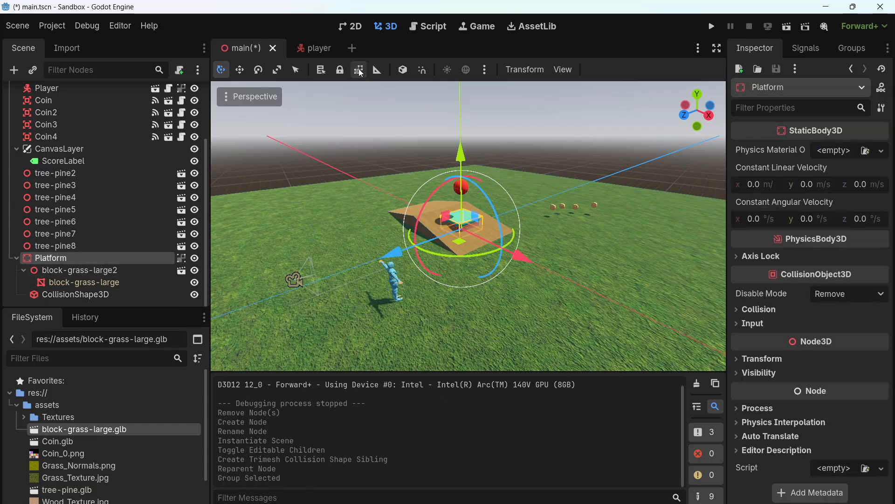
pyautogui.moveTo(519, 257); pyautogui.dragTo(648, 329)
pyautogui.moveTo(508, 317); pyautogui.dragTo(556, 297)
pyautogui.scroll(2, 572, 309)
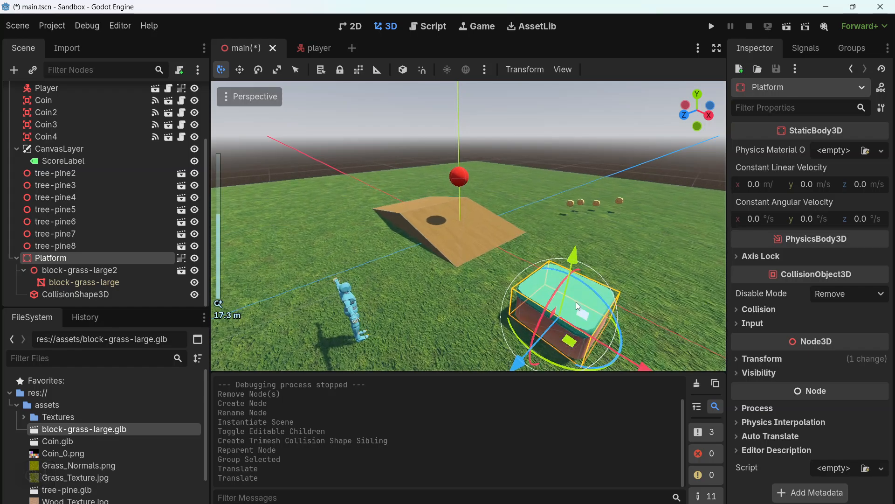
pyautogui.scroll(-2, 578, 307)
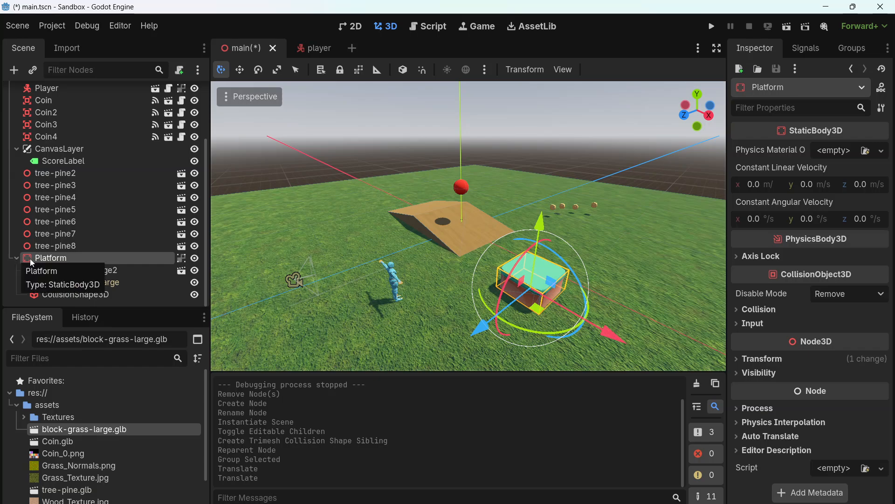
# Save the Platform branch as its own scene named platform.tscn in the project's root folder
pyautogui.scroll(2, 19, 259)
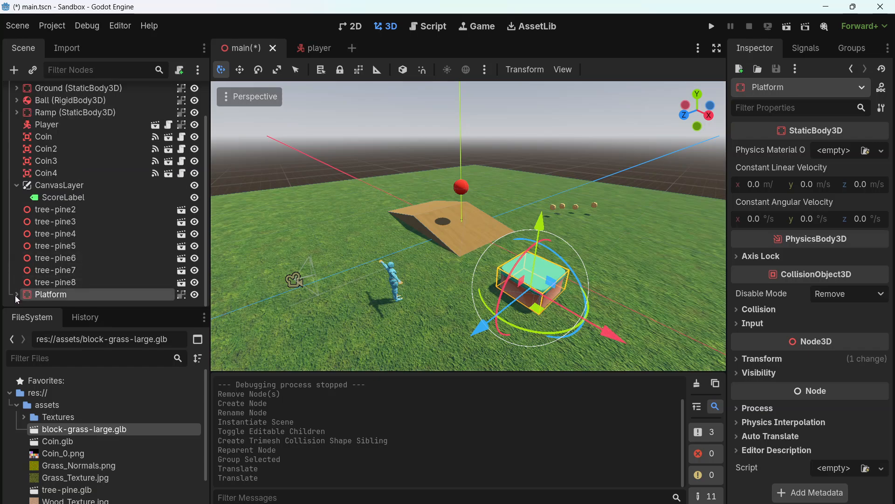
pyautogui.scroll(-2, 60, 281)
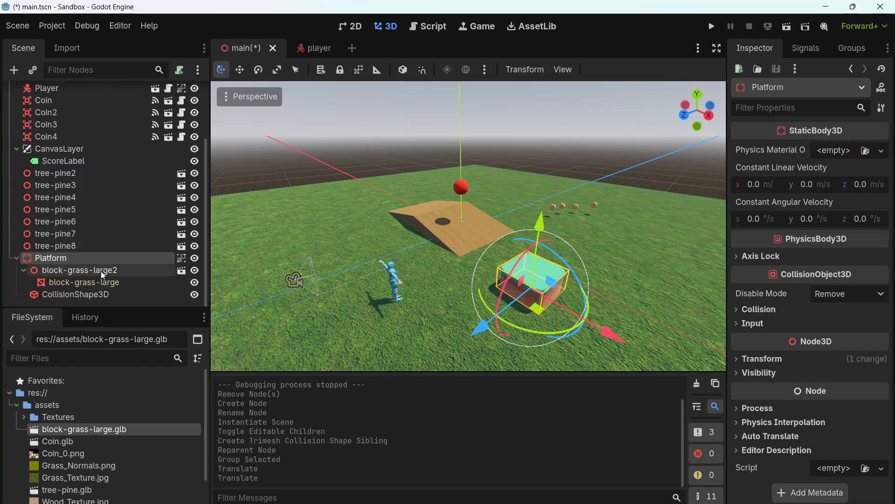
pyautogui.rightClick(55, 260)
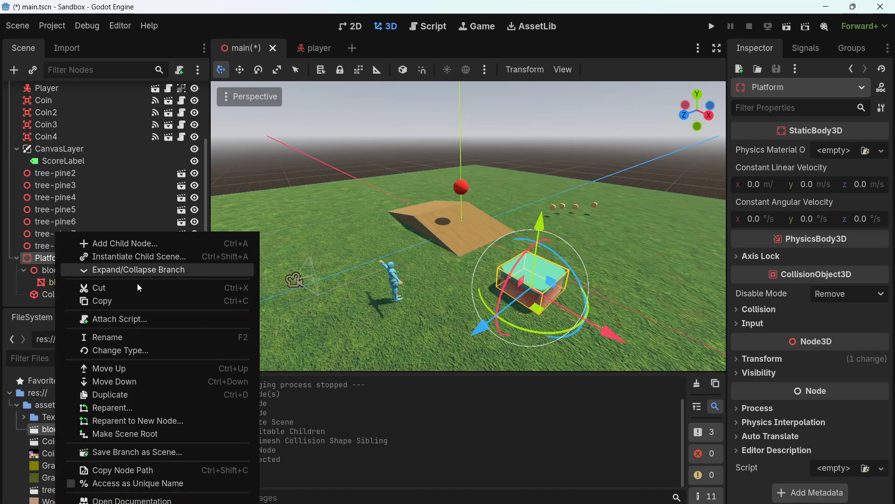
pyautogui.click(135, 453)
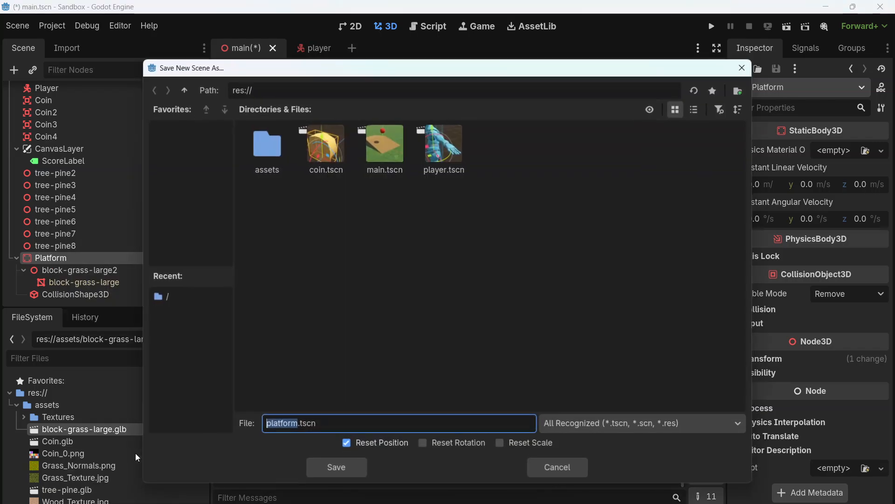
pyautogui.click(337, 470)
pyautogui.scroll(-3, 96, 483)
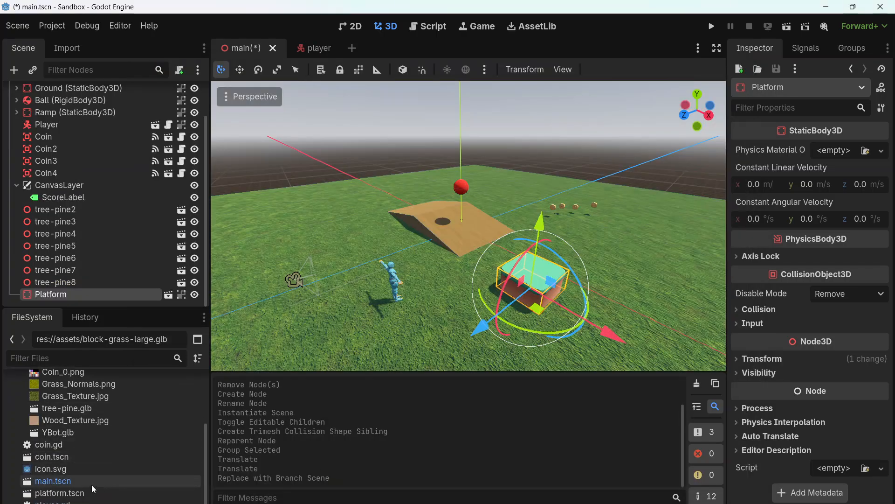
# Add four more instances of platform.tscn to the grass around the existing platform
pyautogui.moveTo(77, 495); pyautogui.dragTo(618, 295)
pyautogui.moveTo(327, 421); pyautogui.dragTo(482, 337)
pyautogui.scroll(-5, 483, 336)
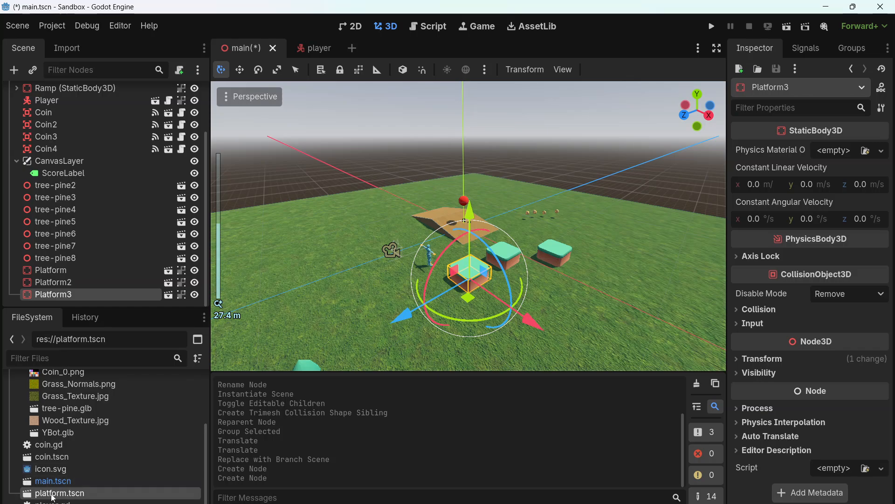
pyautogui.moveTo(55, 494); pyautogui.dragTo(610, 275)
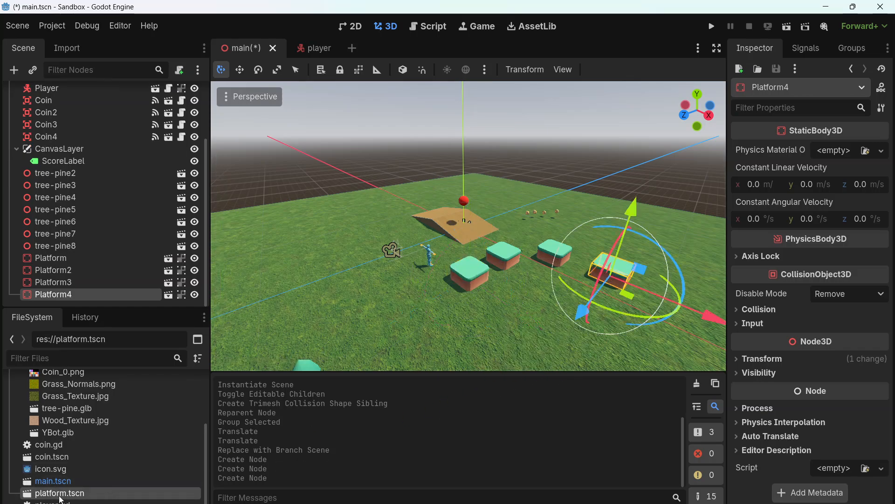
pyautogui.moveTo(496, 385); pyautogui.dragTo(518, 335)
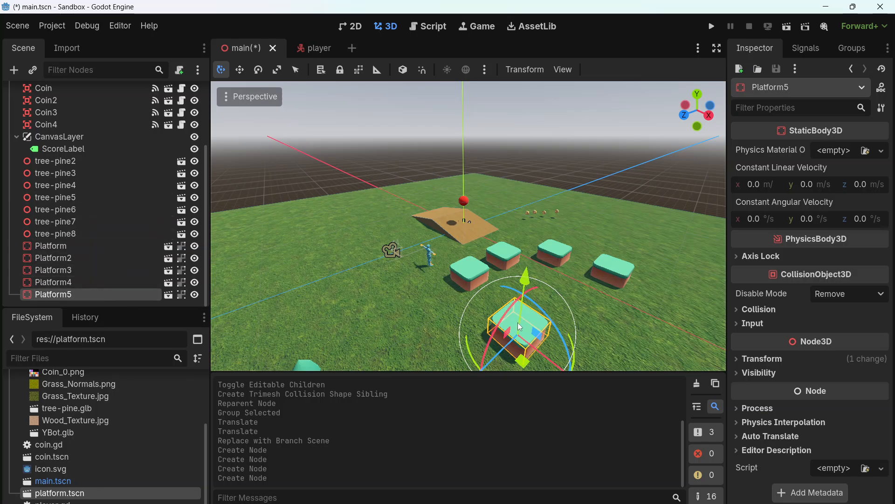
# Reposition Platform5 and Platform3 on the open grass in front of the other platforms
pyautogui.scroll(-3, 520, 327)
pyautogui.moveTo(578, 350); pyautogui.dragTo(562, 347)
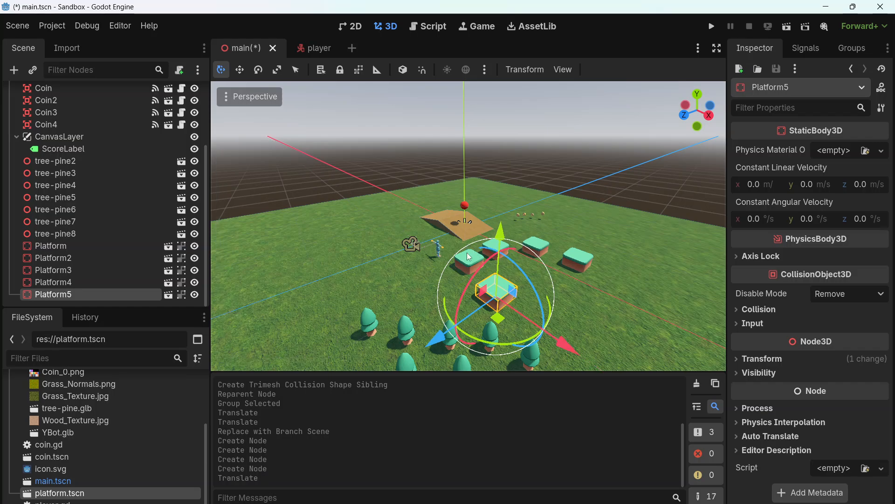
pyautogui.click(468, 265)
pyautogui.moveTo(469, 285); pyautogui.dragTo(543, 312)
pyautogui.scroll(3, 605, 306)
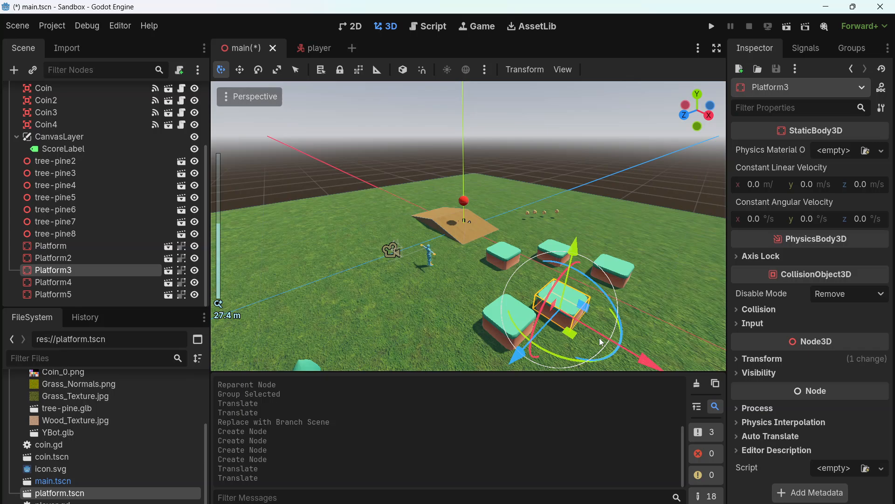
pyautogui.click(517, 315)
pyautogui.moveTo(510, 351); pyautogui.dragTo(460, 347)
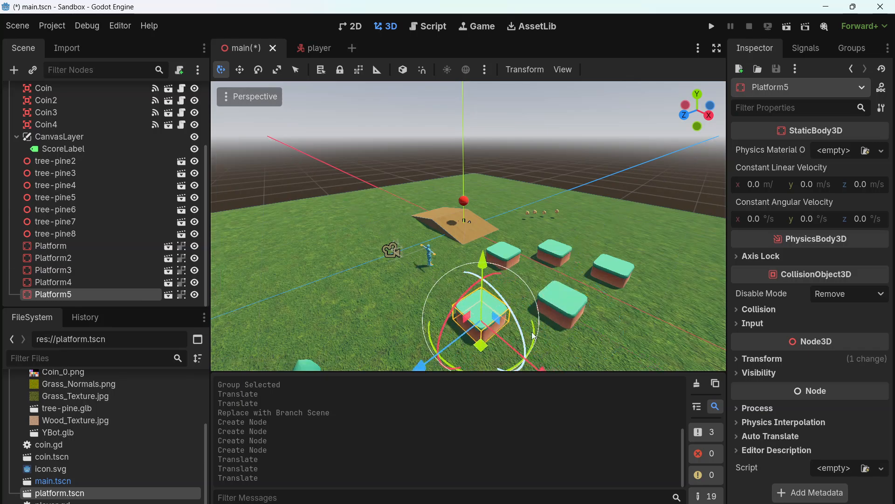
# Move the original Platform across the grass to a spot farther out than Platform3
pyautogui.click(504, 258)
pyautogui.moveTo(573, 297); pyautogui.dragTo(702, 360)
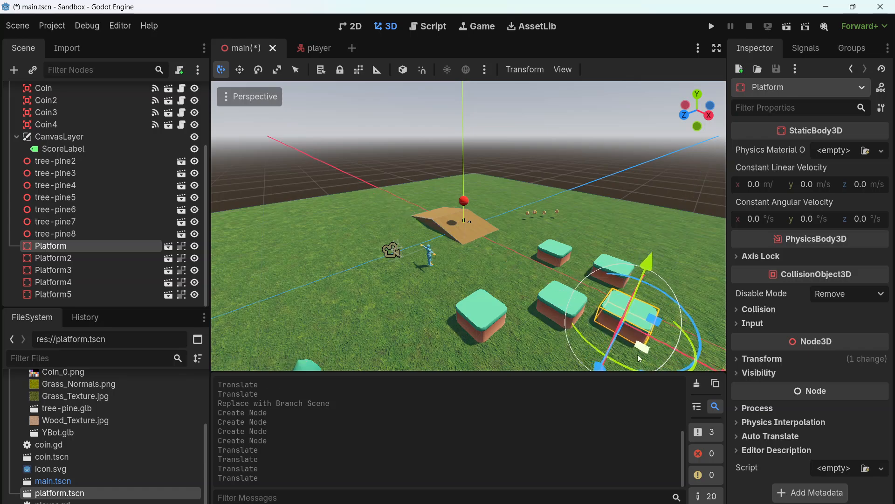
pyautogui.scroll(-8, 566, 320)
pyautogui.moveTo(566, 319); pyautogui.dragTo(540, 323, button='middle')
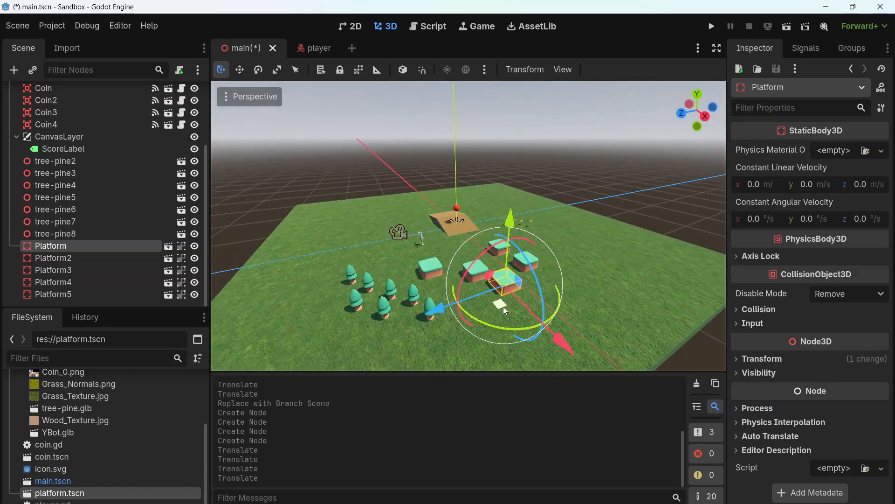
pyautogui.moveTo(502, 307); pyautogui.dragTo(518, 322)
# Move Platform4 past the original Platform, toward the outer edge of the ground
pyautogui.click(551, 260)
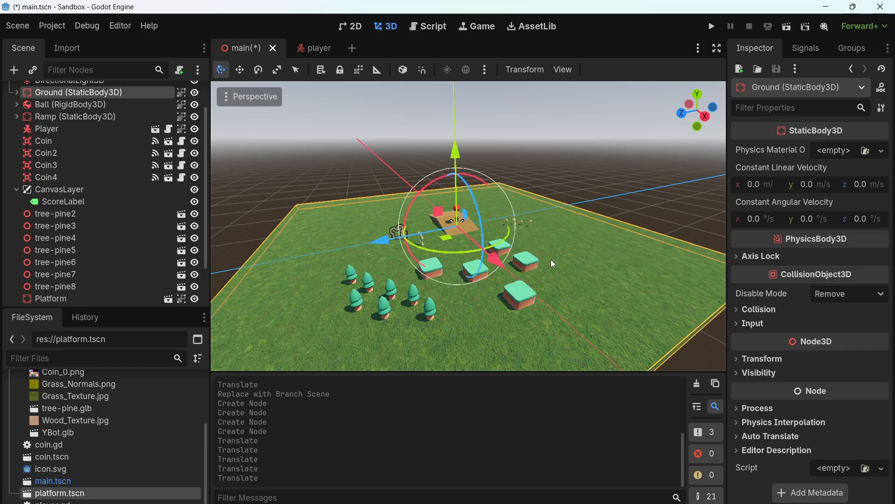
pyautogui.click(529, 260)
pyautogui.moveTo(526, 283); pyautogui.dragTo(556, 381)
pyautogui.scroll(-4, 497, 276)
pyautogui.scroll(5, 496, 273)
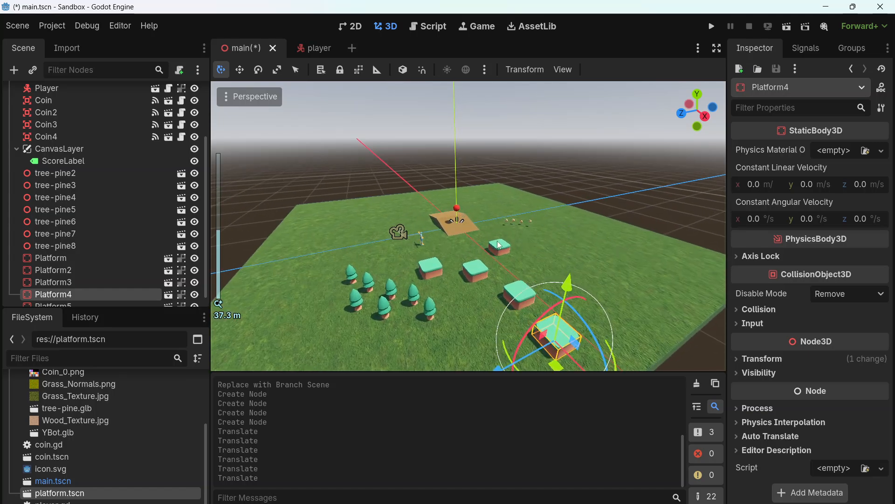
# Move Platform2 along the X axis beyond Platform4, past the edge of the ground
pyautogui.click(499, 244)
pyautogui.moveTo(391, 337); pyautogui.dragTo(526, 81, button='middle')
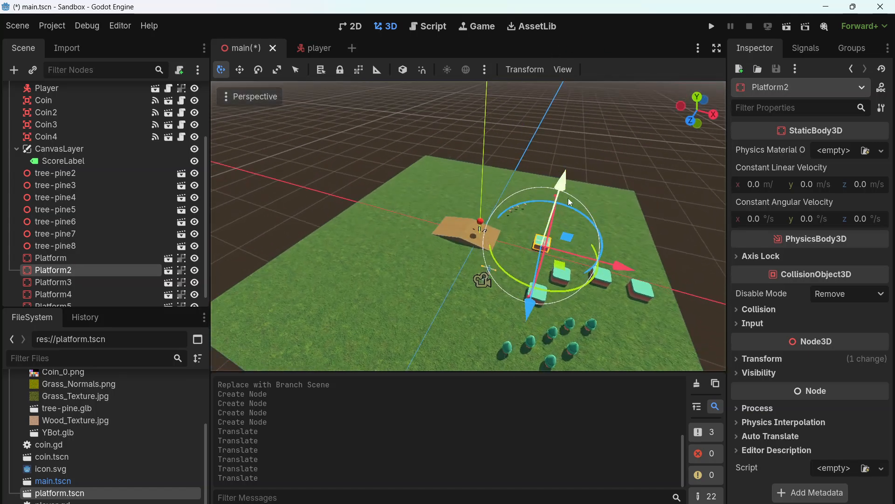
pyautogui.keyDown('shift'); pyautogui.moveTo(578, 230); pyautogui.dragTo(494, 169, button='middle'); pyautogui.keyUp('shift')
pyautogui.scroll(5, 485, 195)
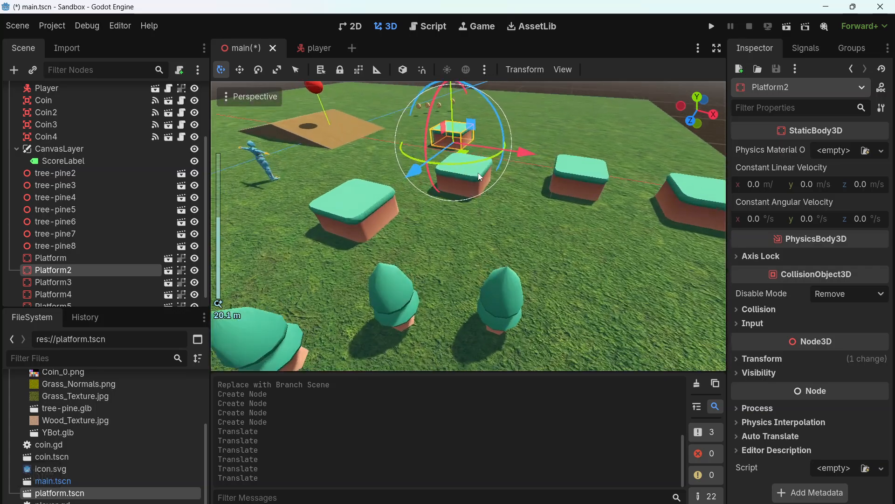
pyautogui.moveTo(517, 149); pyautogui.dragTo(718, 159)
pyautogui.scroll(-5, 650, 190)
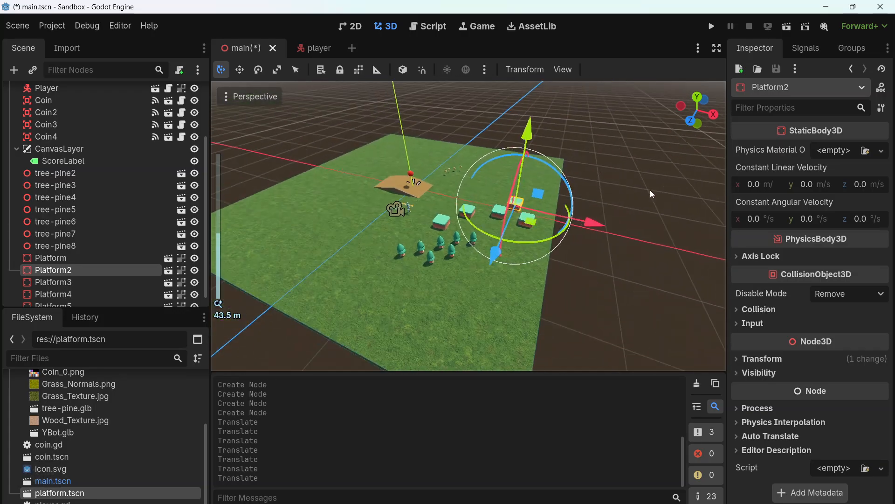
pyautogui.moveTo(599, 235); pyautogui.dragTo(676, 243)
pyautogui.scroll(3, 584, 262)
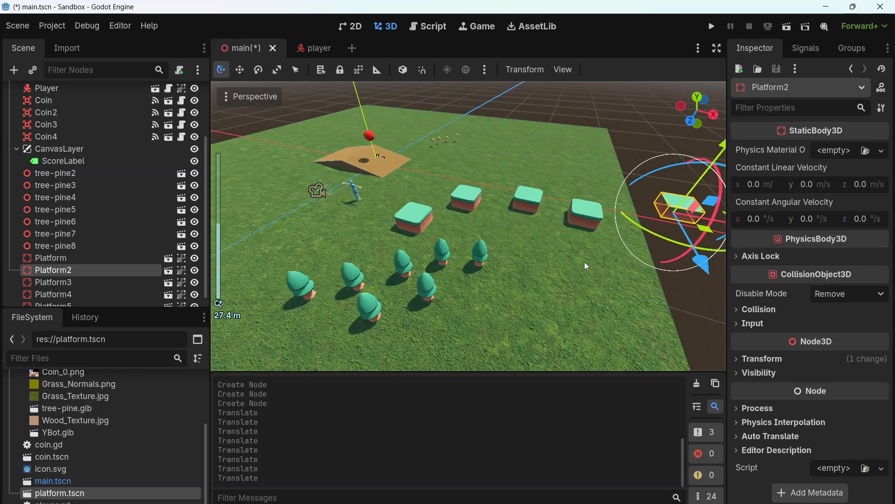
pyautogui.keyDown('shift'); pyautogui.moveTo(584, 262); pyautogui.dragTo(422, 286, button='middle'); pyautogui.keyUp('shift')
pyautogui.press('f')
# Shift Platform4 closer to the ground's edge and undo the unwanted extra moves
pyautogui.click(405, 193)
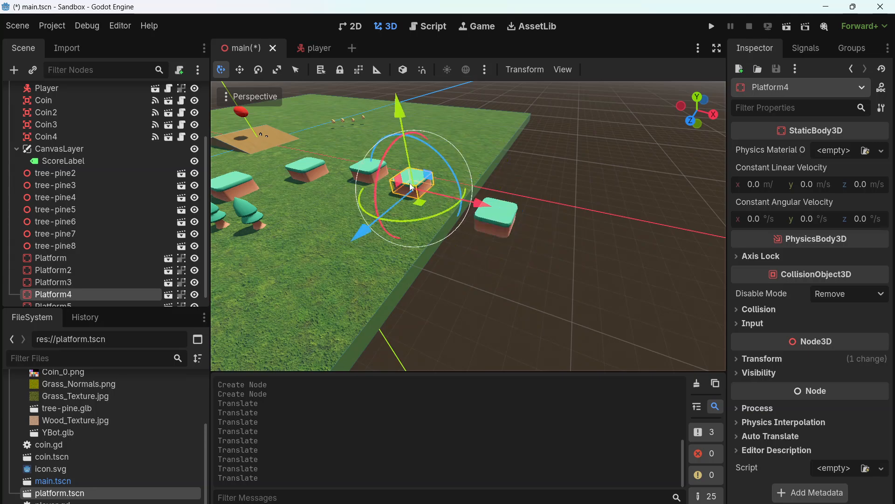
pyautogui.moveTo(416, 185); pyautogui.dragTo(436, 211)
pyautogui.hotkey('ctrl', 'z')
pyautogui.moveTo(422, 121)
pyautogui.mouseDown()
pyautogui.moveTo(424, 136)
pyautogui.moveTo(424, 122)
pyautogui.mouseUp()
pyautogui.hotkey('ctrl', 'z')
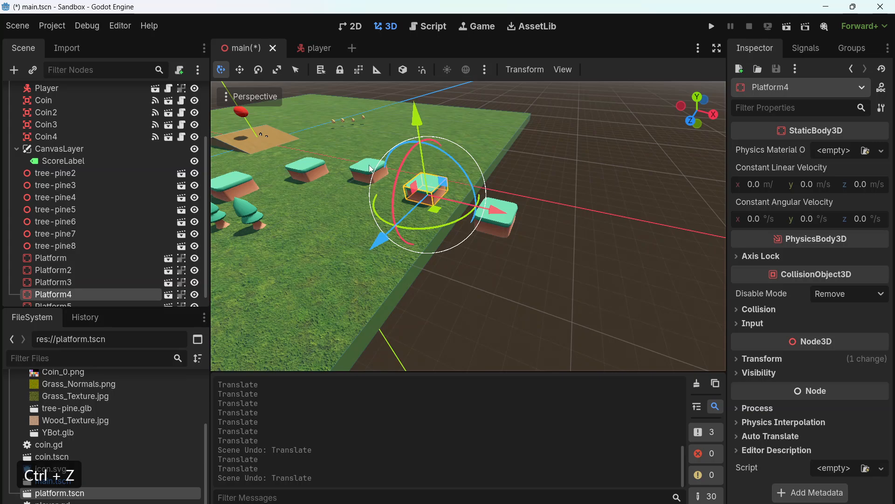
# Move Platform3 and then Platform5 beyond Platform2 to extend the row out past the ground
pyautogui.click(308, 170)
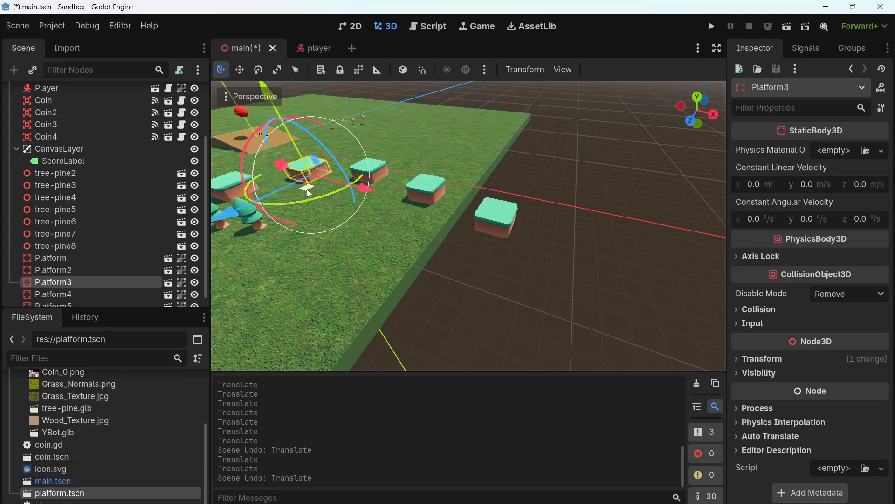
pyautogui.moveTo(307, 189); pyautogui.dragTo(606, 267)
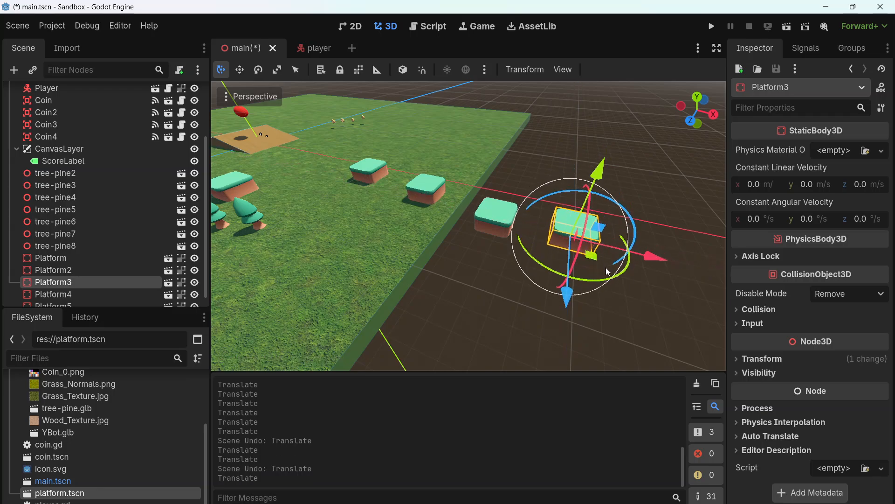
pyautogui.scroll(-5, 374, 239)
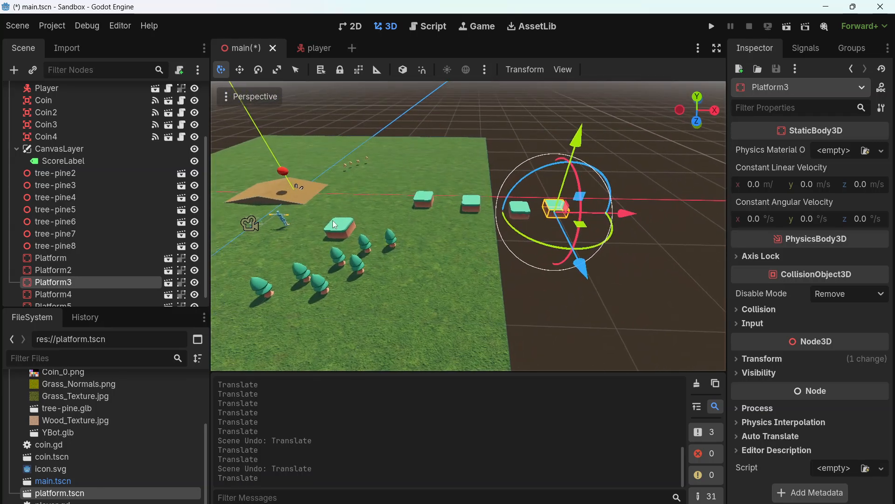
pyautogui.moveTo(335, 224); pyautogui.dragTo(620, 223)
pyautogui.click(444, 264)
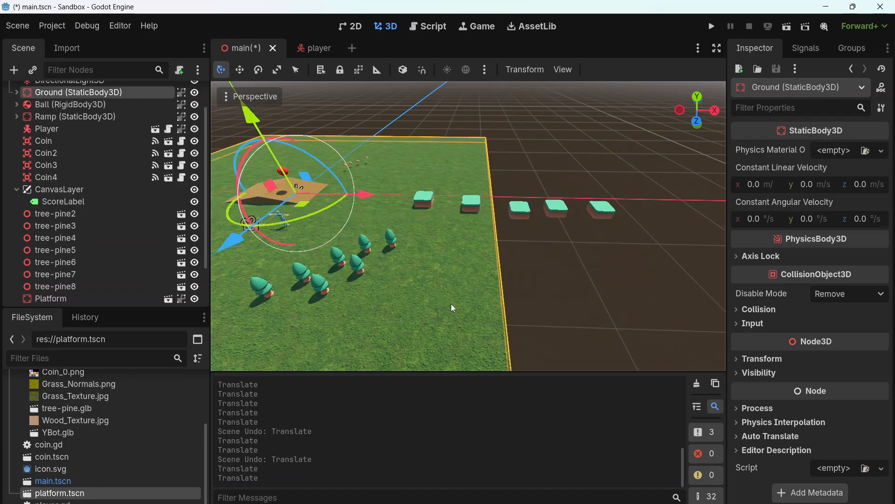
pyautogui.moveTo(453, 308); pyautogui.dragTo(541, 225, button='middle')
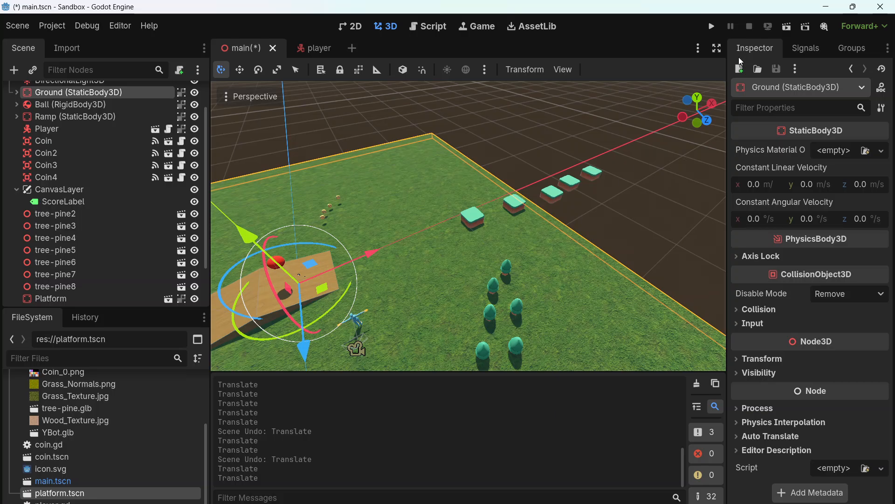
# Run the project, steer the character to the nearest platform and jump onto it
pyautogui.click(714, 29)
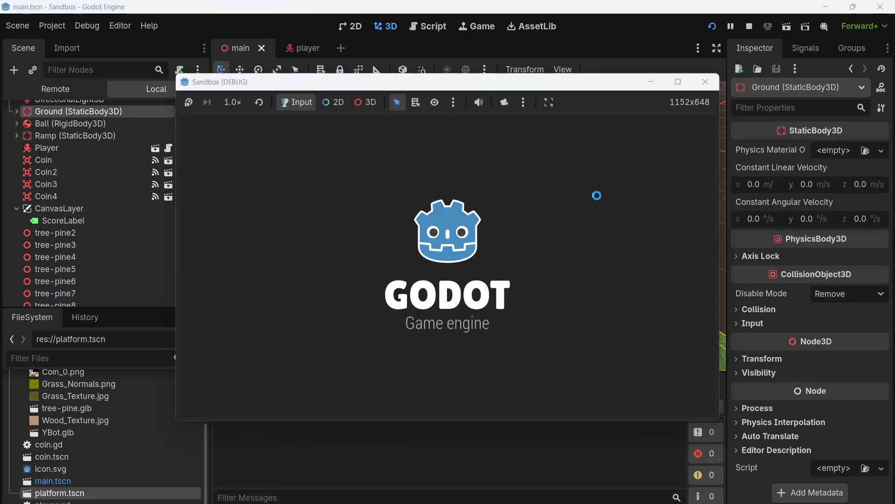
pyautogui.press('w')
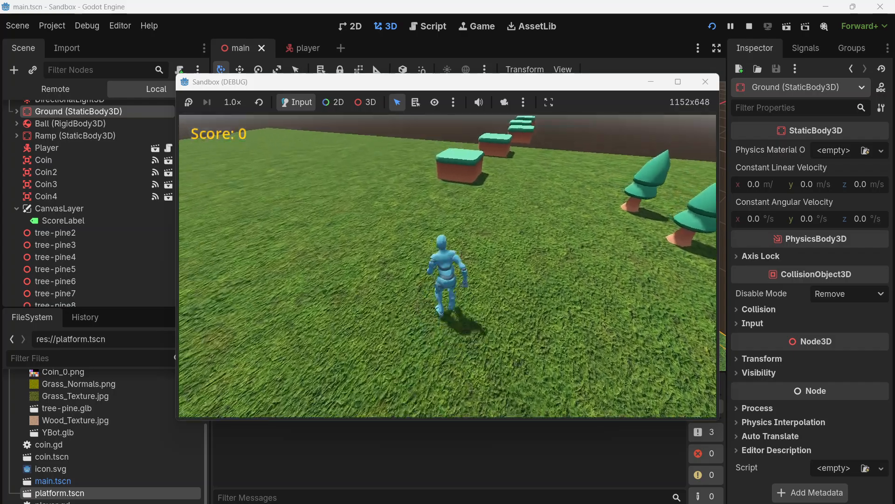
pyautogui.press('a')
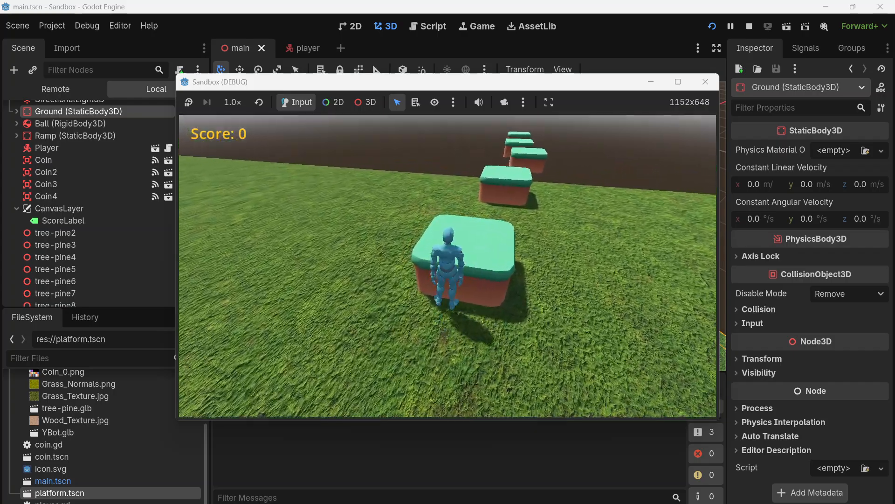
pyautogui.press('d')
pyautogui.press('a')
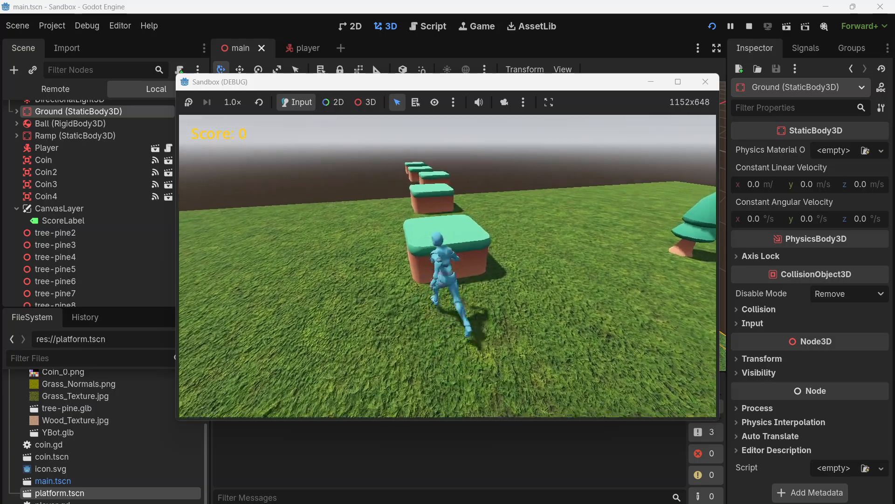
pyautogui.press('space')
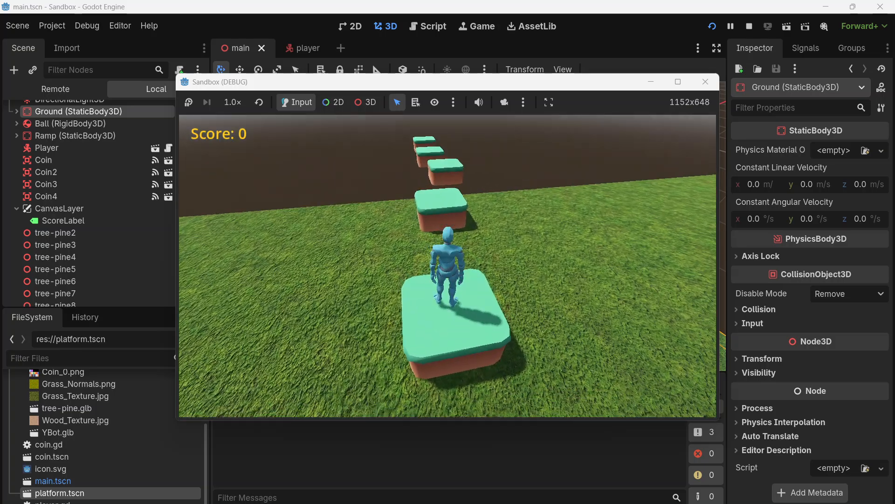
# Test jumping the character from one platform to another along the row beyond the ground's edge
pyautogui.press('s')
pyautogui.press('w')
pyautogui.press('space')
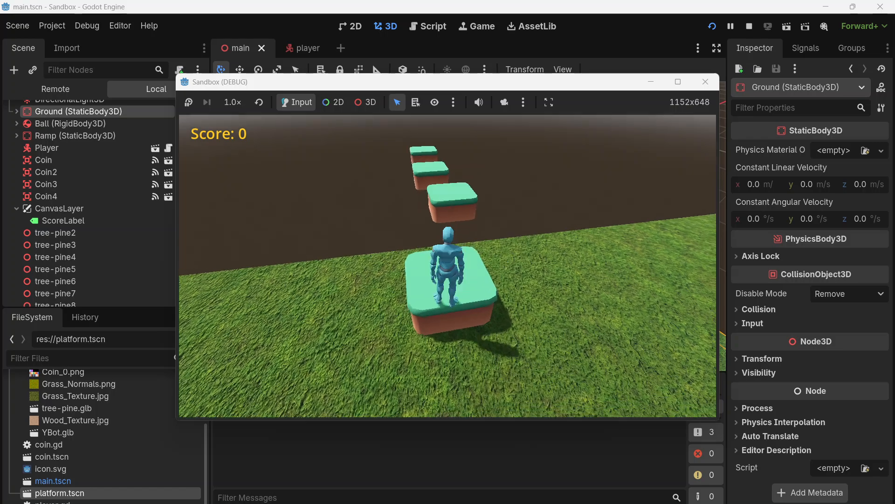
pyautogui.press('w')
pyautogui.press('space')
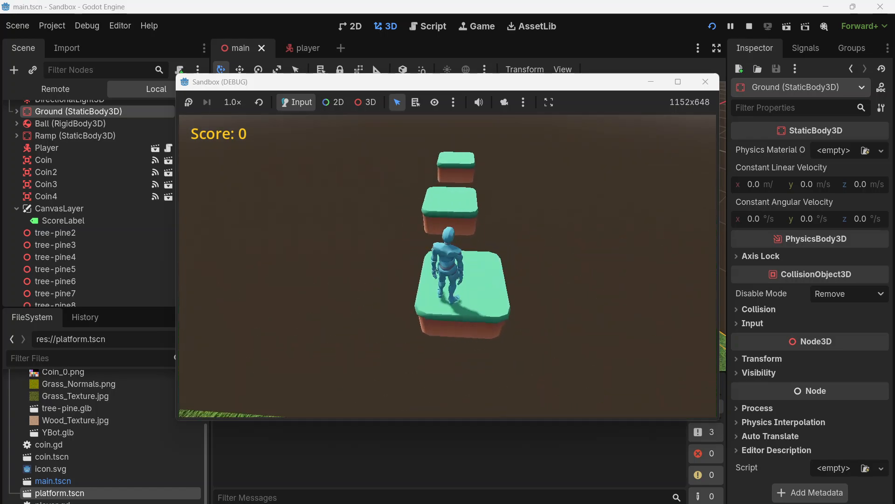
pyautogui.press('space')
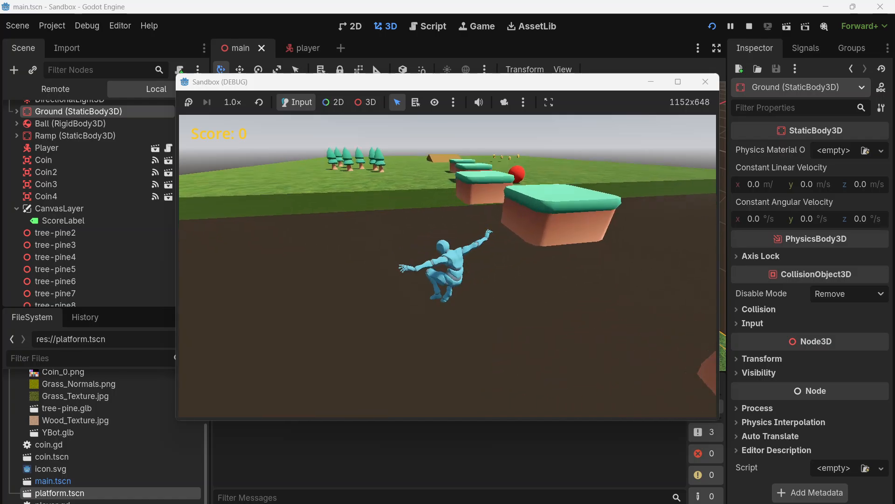
# Run the character over the grass past the ramp toward the coins, and stop the game
pyautogui.press('w')
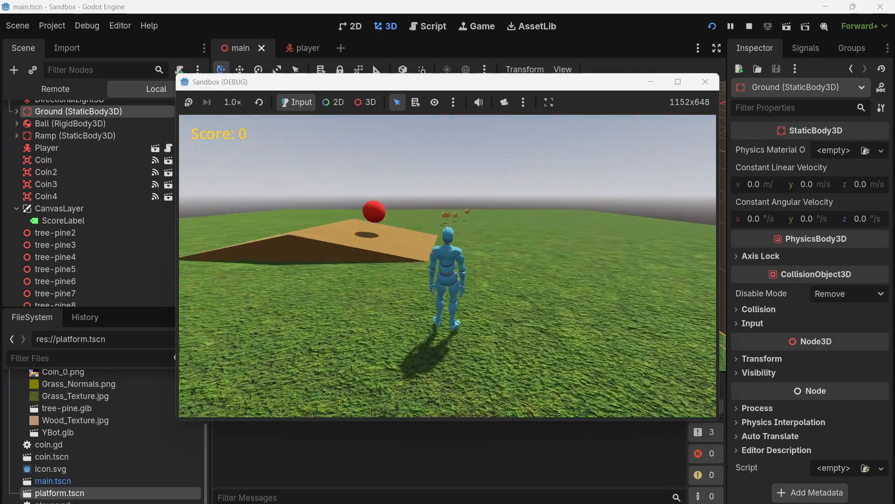
pyautogui.press('w')
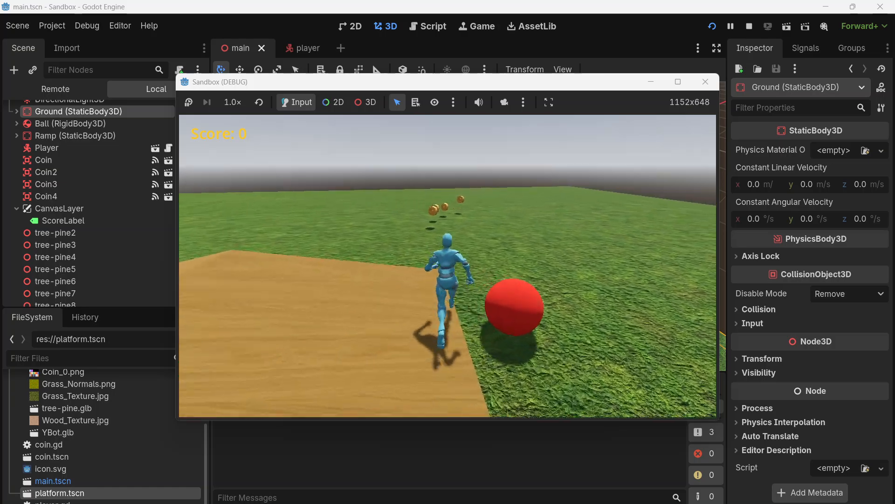
pyautogui.press('Escape')
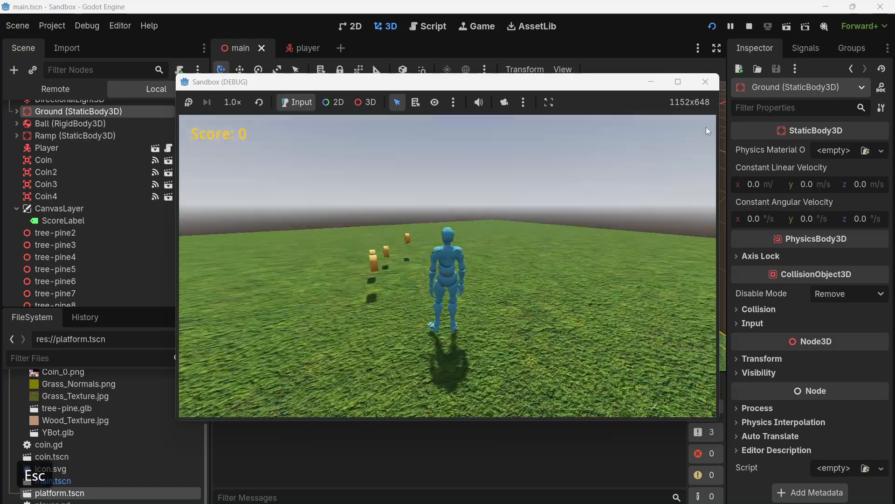
pyautogui.press('F8')
# Place an instance of coin.tscn on top of the first platform, the one closest to the ramp
pyautogui.scroll(-2, 71, 152)
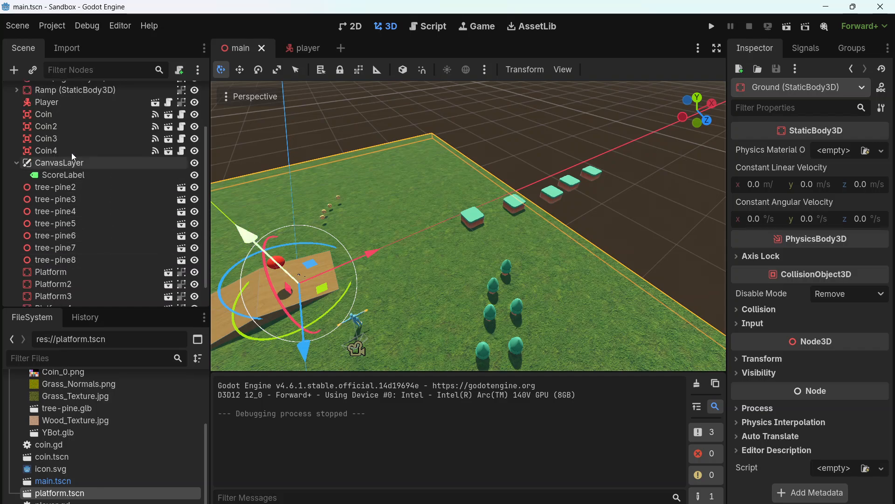
pyautogui.scroll(2, 66, 150)
pyautogui.click(55, 140)
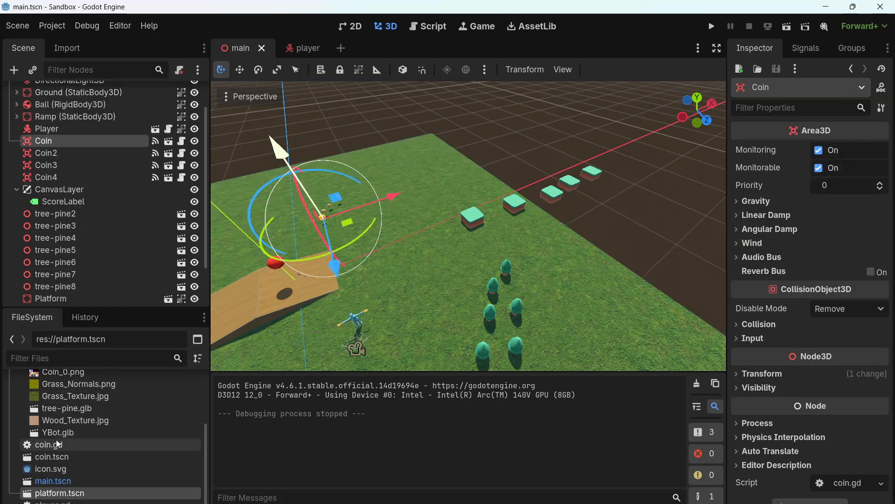
pyautogui.click(74, 455)
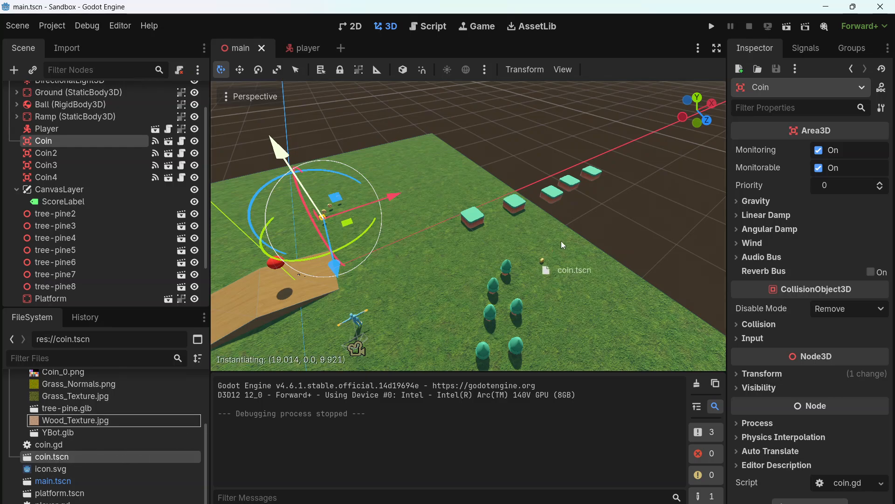
pyautogui.moveTo(477, 219); pyautogui.dragTo(473, 216)
# Place coin.tscn instances on top of the second and third platforms in the row
pyautogui.moveTo(531, 228); pyautogui.dragTo(368, 290, button='middle')
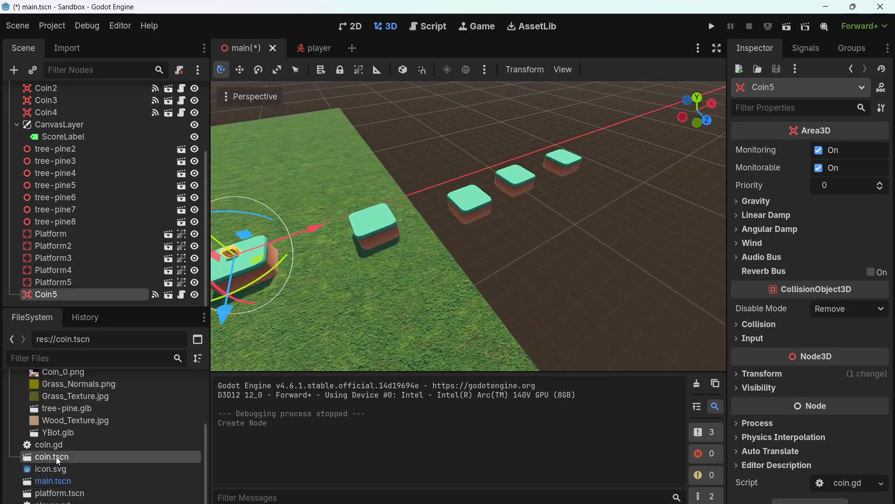
pyautogui.moveTo(56, 457); pyautogui.dragTo(377, 223)
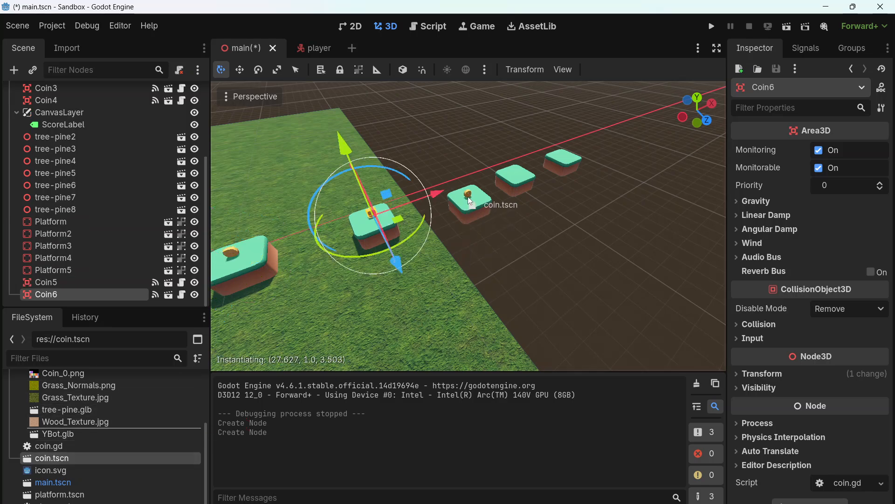
pyautogui.moveTo(470, 201); pyautogui.dragTo(470, 201)
# Add three more coin.tscn instances in the gap between the second and third platforms
pyautogui.moveTo(495, 306); pyautogui.dragTo(471, 303, button='middle')
pyautogui.scroll(8, 374, 245)
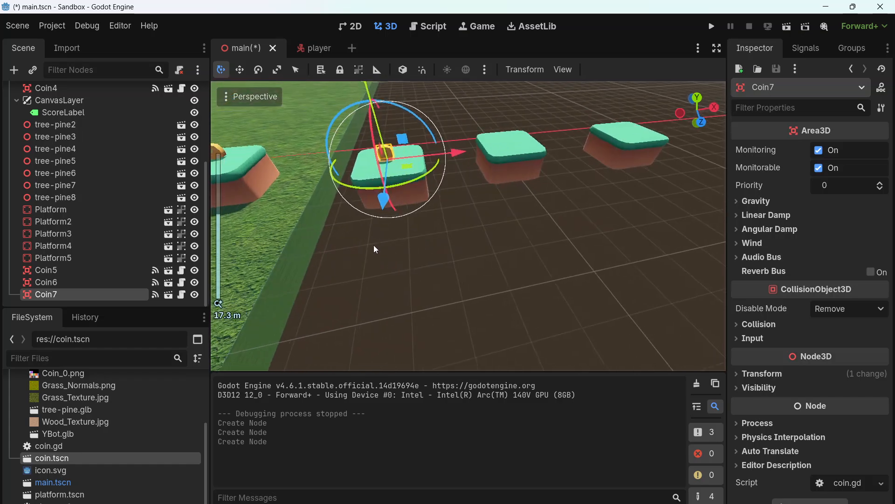
pyautogui.keyDown('shift'); pyautogui.moveTo(373, 245); pyautogui.dragTo(634, 276, button='middle'); pyautogui.keyUp('shift')
pyautogui.keyDown('shift'); pyautogui.moveTo(433, 256); pyautogui.dragTo(386, 258, button='middle'); pyautogui.keyUp('shift')
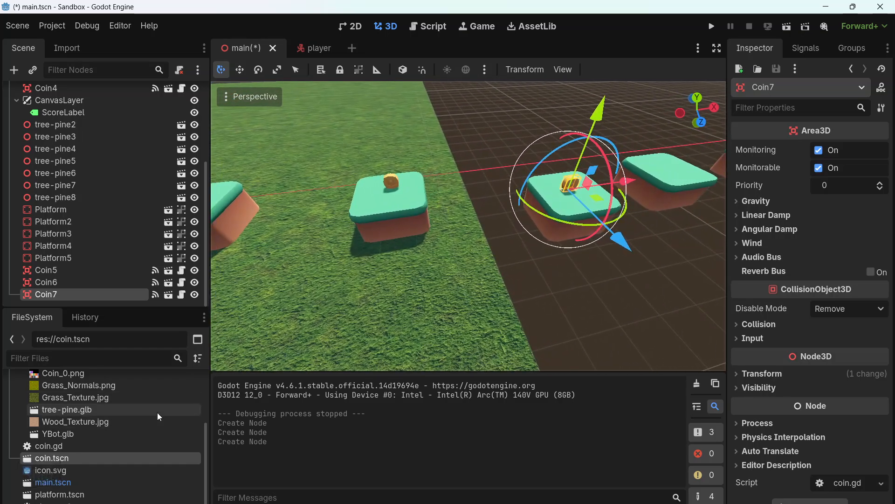
pyautogui.keyDown('shift'); pyautogui.moveTo(496, 324); pyautogui.dragTo(450, 322, button='middle'); pyautogui.keyUp('shift')
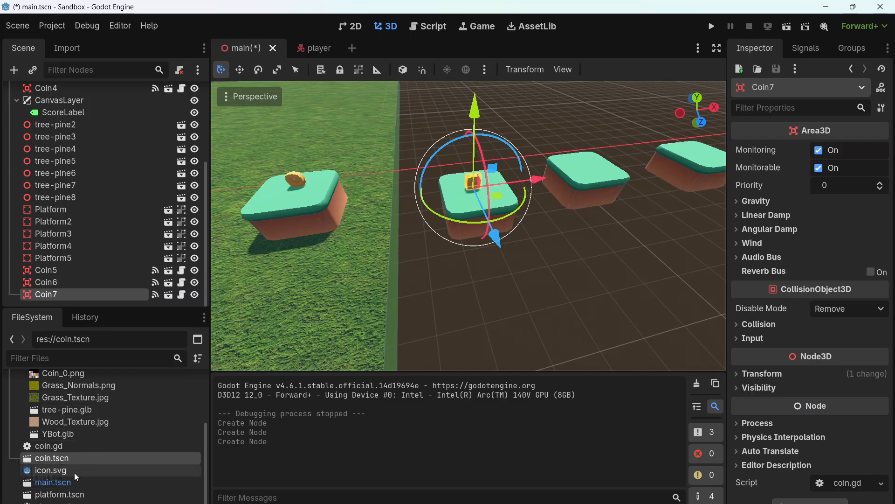
pyautogui.moveTo(184, 458); pyautogui.dragTo(371, 215)
pyautogui.moveTo(45, 476); pyautogui.dragTo(398, 235)
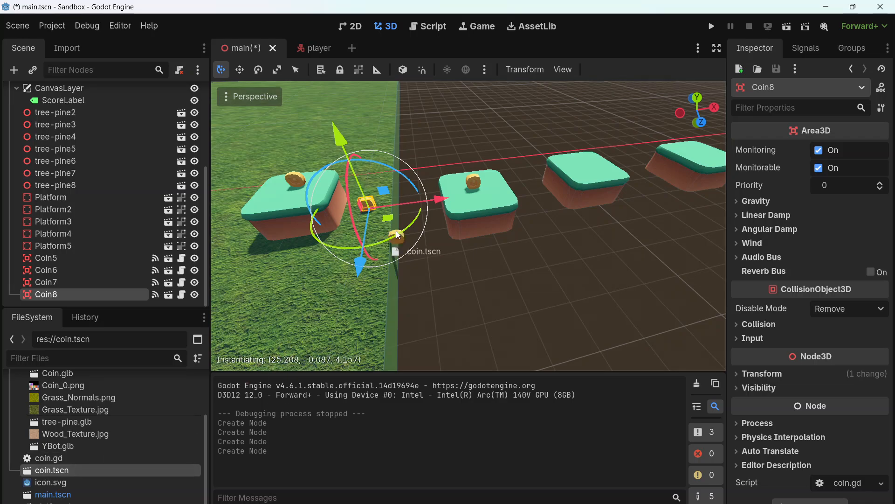
pyautogui.moveTo(417, 205); pyautogui.dragTo(418, 206)
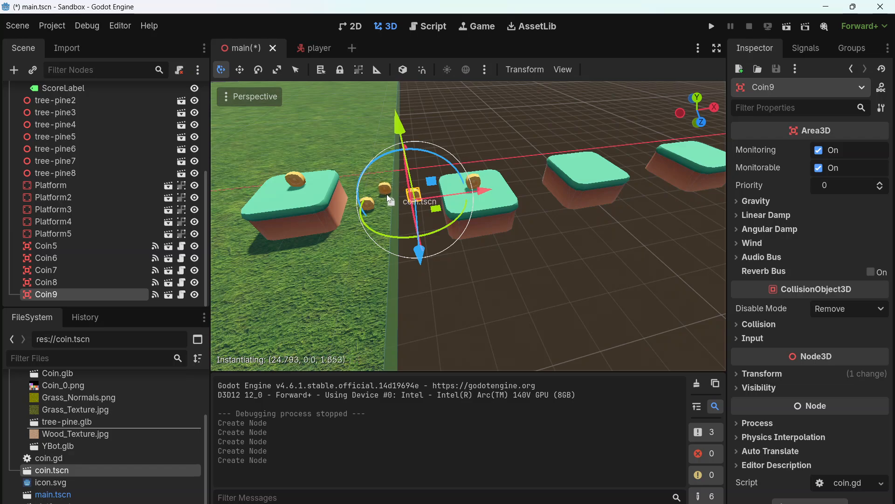
pyautogui.moveTo(390, 199); pyautogui.dragTo(388, 201)
# Raise Coin10 high above the gap between the second and third platforms and adjust its depth
pyautogui.moveTo(365, 120); pyautogui.dragTo(358, 90)
pyautogui.moveTo(370, 214); pyautogui.dragTo(371, 240)
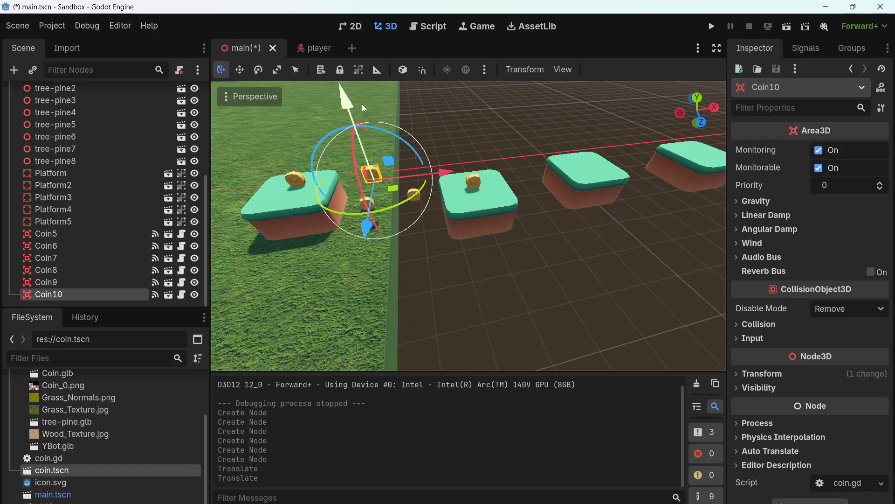
pyautogui.moveTo(355, 104); pyautogui.dragTo(349, 90)
pyautogui.scroll(-5, 387, 132)
pyautogui.scroll(-2, 386, 132)
pyautogui.moveTo(428, 142); pyautogui.dragTo(427, 137)
pyautogui.scroll(6, 404, 213)
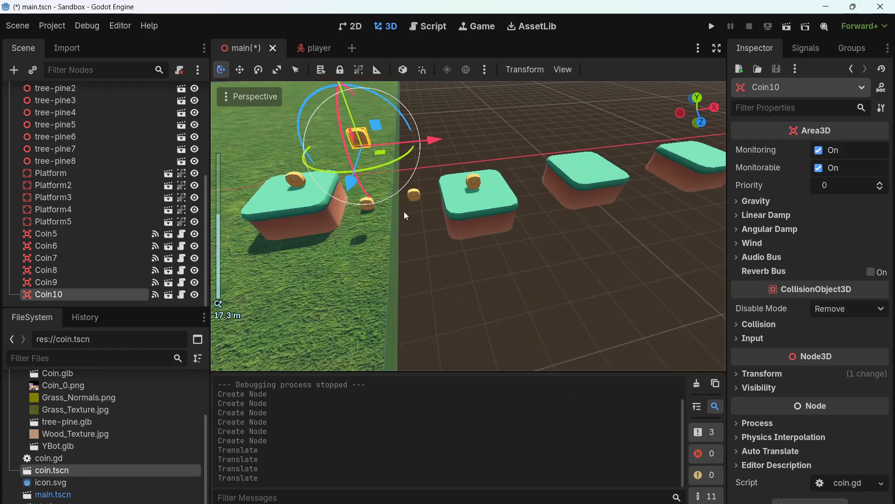
# Raise Coin8 and shift it back toward the second platform's edge, below Coin10
pyautogui.click(367, 219)
pyautogui.click(367, 205)
pyautogui.moveTo(343, 141); pyautogui.dragTo(312, 128)
pyautogui.moveTo(426, 161); pyautogui.dragTo(310, 225)
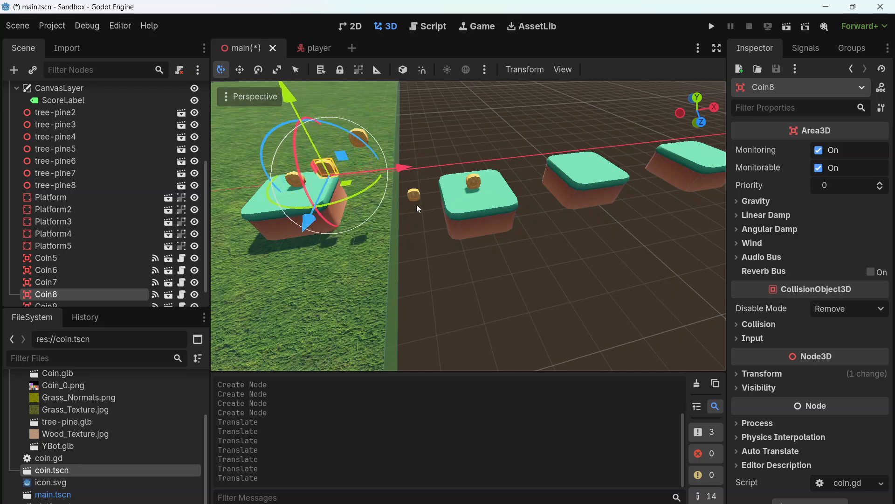
# Raise Coin9 above the ground's edge beside Coin10 and adjust its depth to follow the jump path
pyautogui.click(418, 196)
pyautogui.moveTo(406, 132); pyautogui.dragTo(370, 77)
pyautogui.moveTo(404, 205); pyautogui.dragTo(406, 234)
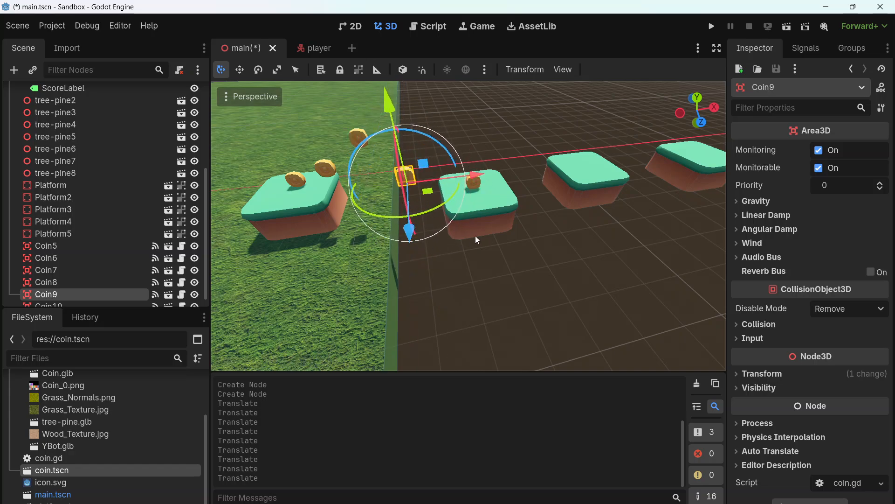
pyautogui.moveTo(475, 236); pyautogui.dragTo(335, 280, button='middle')
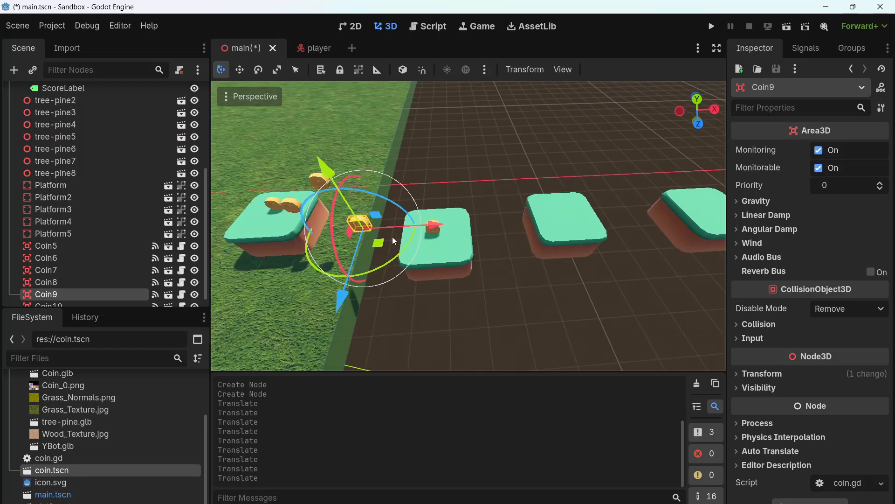
pyautogui.moveTo(344, 300); pyautogui.dragTo(349, 286)
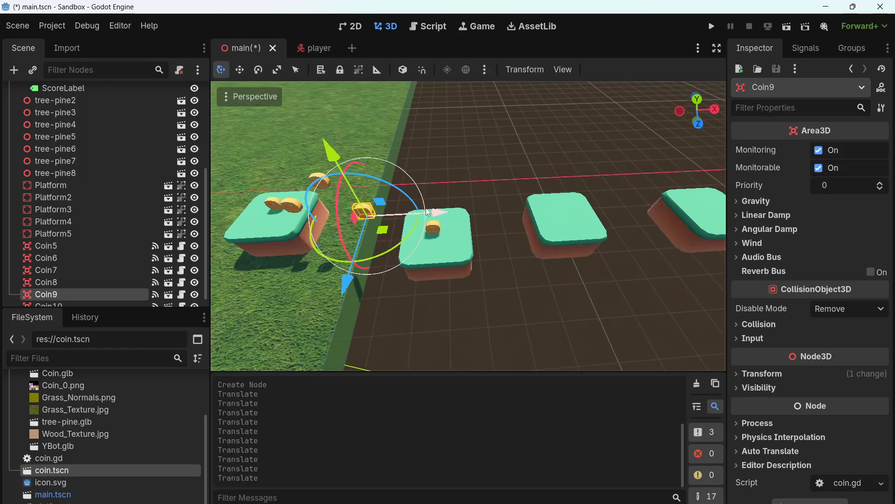
pyautogui.moveTo(331, 158); pyautogui.dragTo(315, 130)
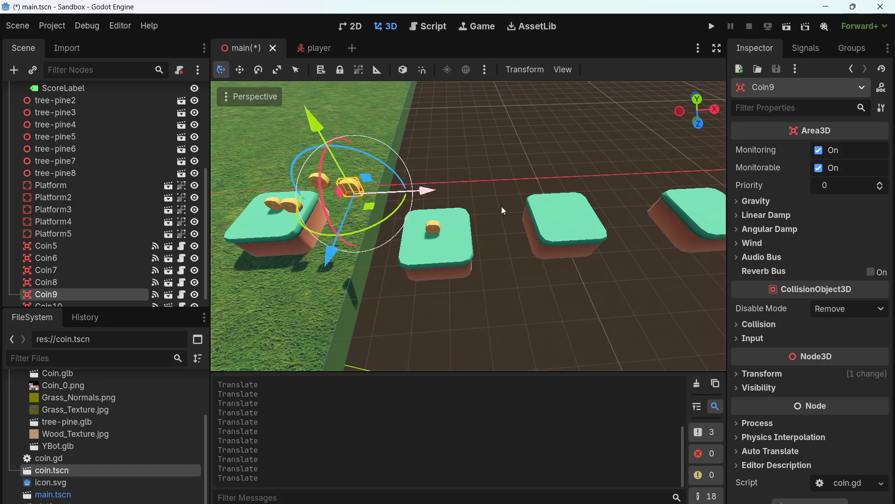
# Add another coin.tscn instance near the third platform and raise it above the void
pyautogui.moveTo(502, 206); pyautogui.dragTo(429, 220, button='middle')
pyautogui.keyDown('shift'); pyautogui.moveTo(375, 192); pyautogui.dragTo(434, 205, button='middle'); pyautogui.keyUp('shift')
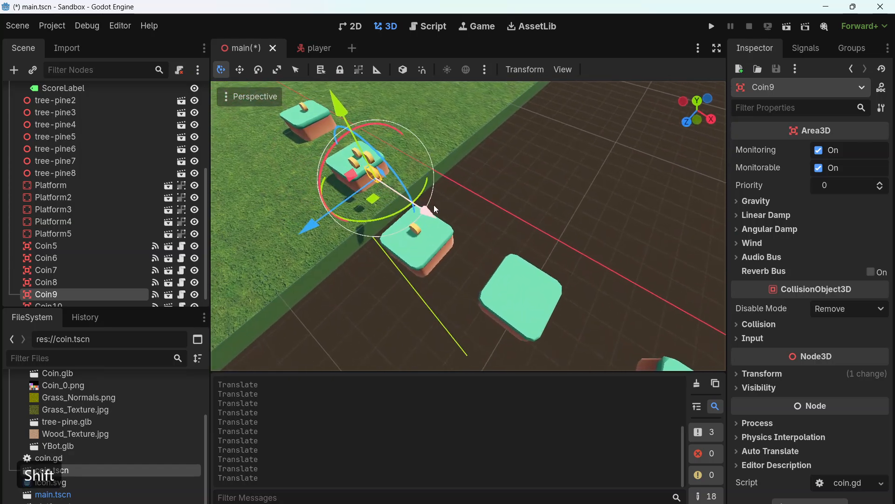
pyautogui.moveTo(369, 291); pyautogui.dragTo(415, 175, button='middle')
pyautogui.click(444, 164)
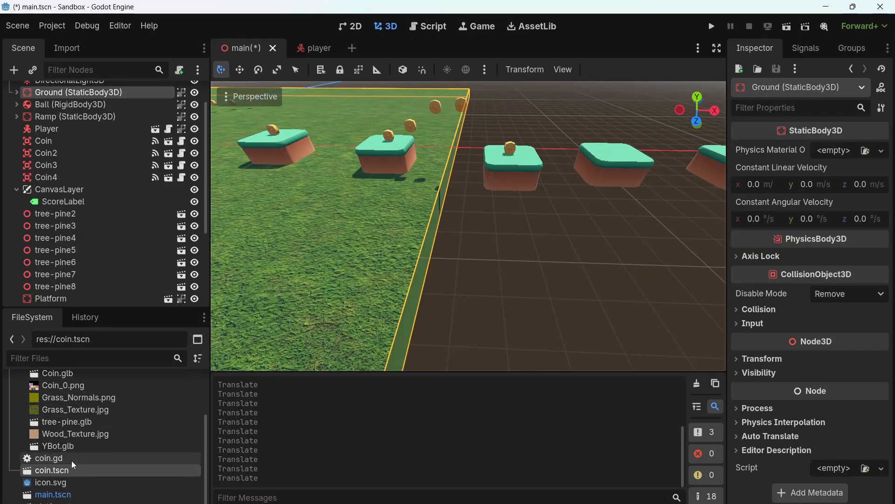
pyautogui.moveTo(88, 438); pyautogui.dragTo(473, 299)
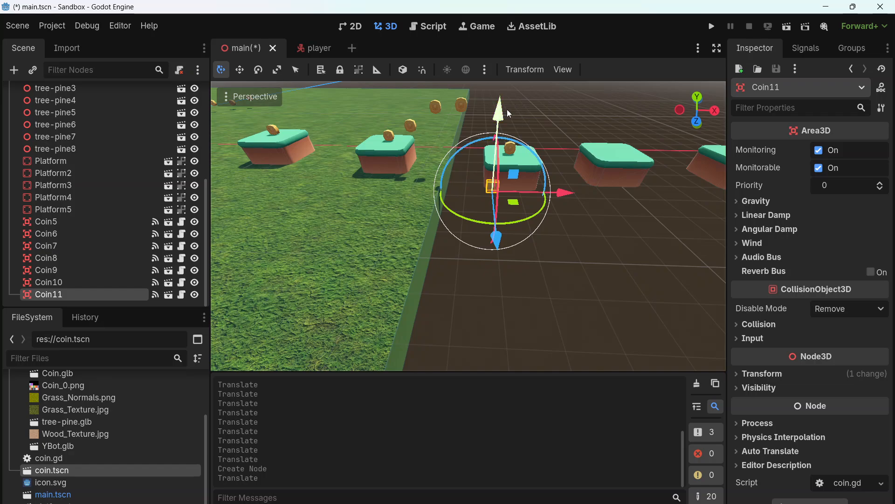
pyautogui.moveTo(508, 110); pyautogui.dragTo(509, 86)
# Raise Coin11 further and move it along the Z axis in line with the arc leading to the third platform
pyautogui.scroll(10, 615, 181)
pyautogui.scroll(-4, 615, 182)
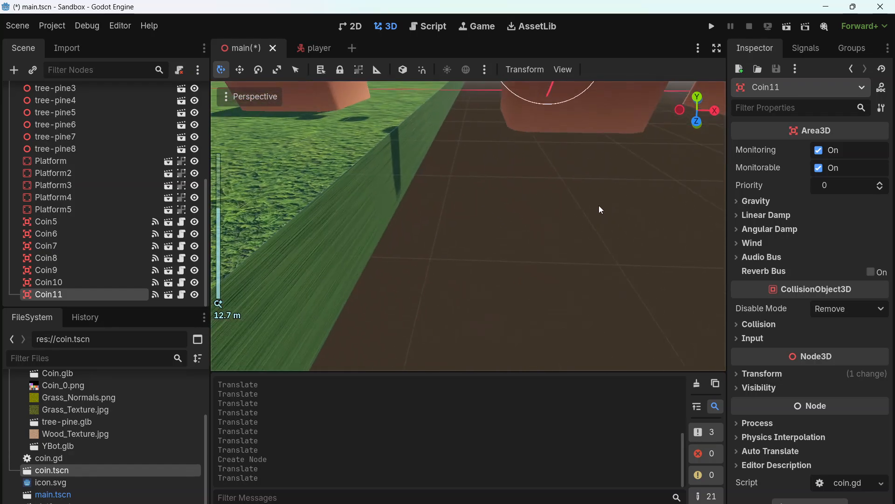
pyautogui.scroll(-2, 607, 204)
pyautogui.moveTo(631, 194); pyautogui.dragTo(547, 217, button='middle')
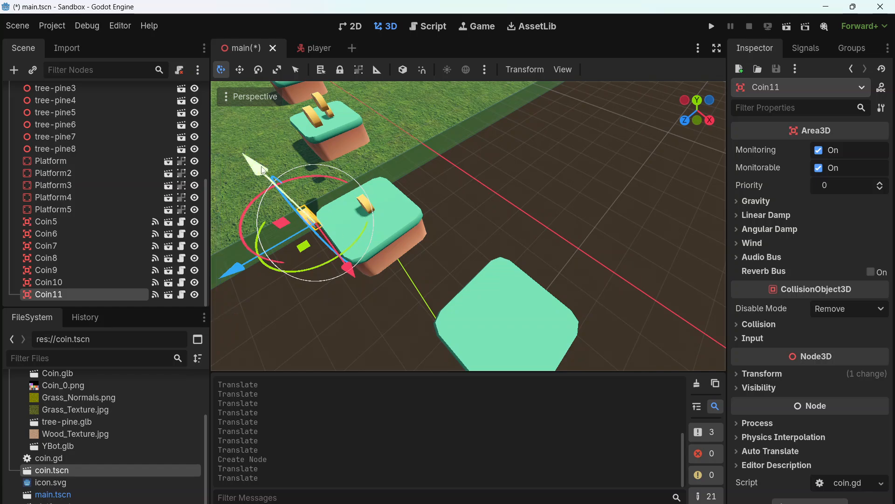
pyautogui.moveTo(264, 170); pyautogui.dragTo(231, 140)
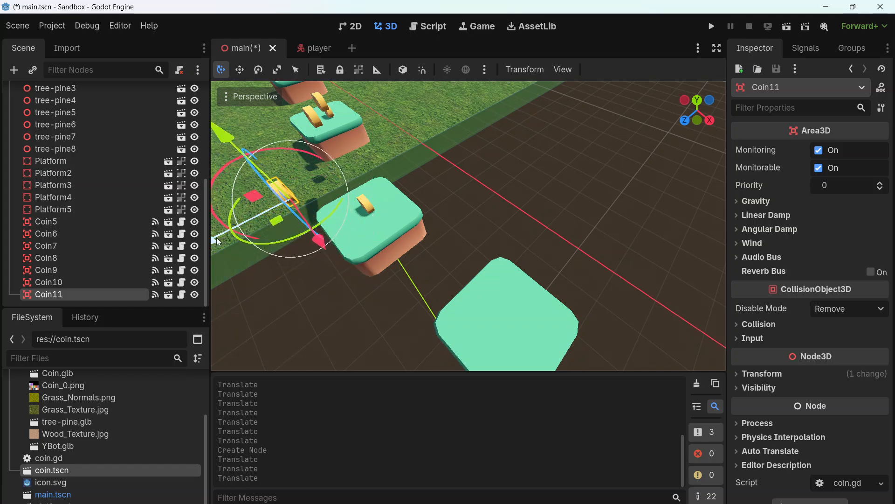
pyautogui.moveTo(218, 242); pyautogui.dragTo(295, 212)
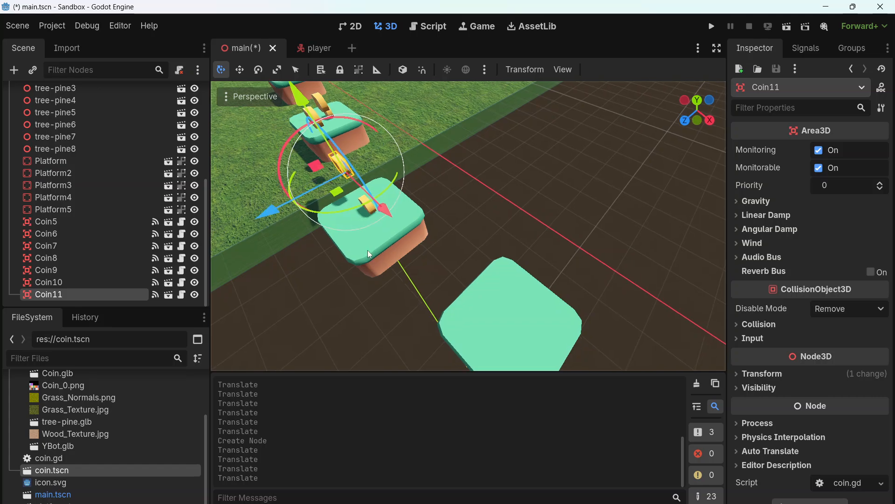
# Shift Coin10 along the Z axis to bring it closer in line with the other coins in the arc
pyautogui.moveTo(368, 254); pyautogui.dragTo(452, 261, button='middle')
pyautogui.moveTo(618, 146); pyautogui.dragTo(505, 166, button='middle')
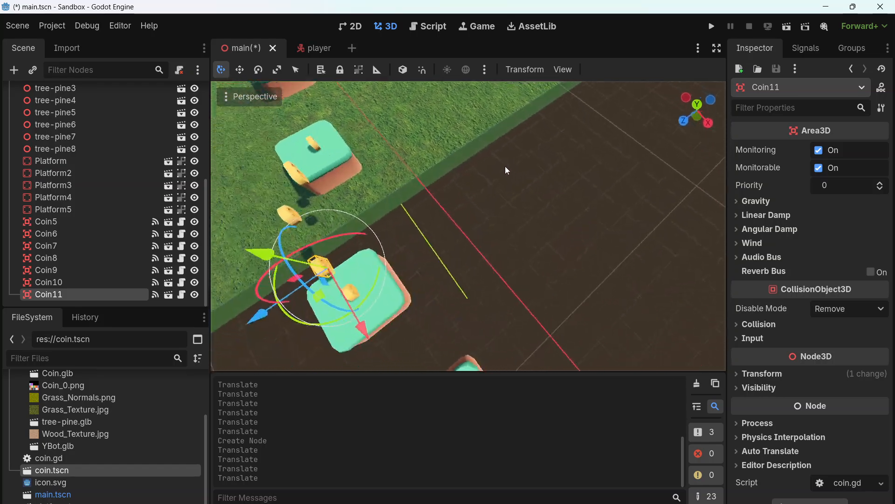
pyautogui.keyDown('shift'); pyautogui.moveTo(395, 182); pyautogui.dragTo(412, 151, button='middle'); pyautogui.keyUp('shift')
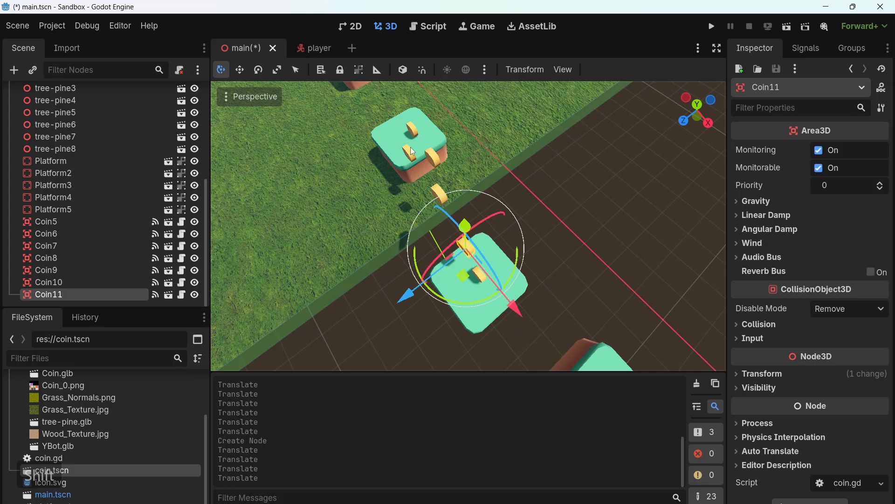
pyautogui.click(434, 162)
pyautogui.moveTo(510, 187); pyautogui.dragTo(485, 151, button='middle')
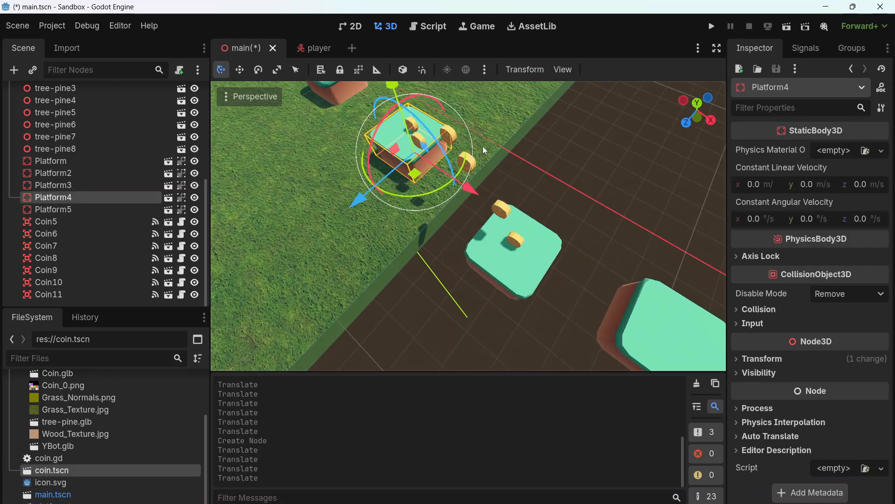
pyautogui.click(448, 138)
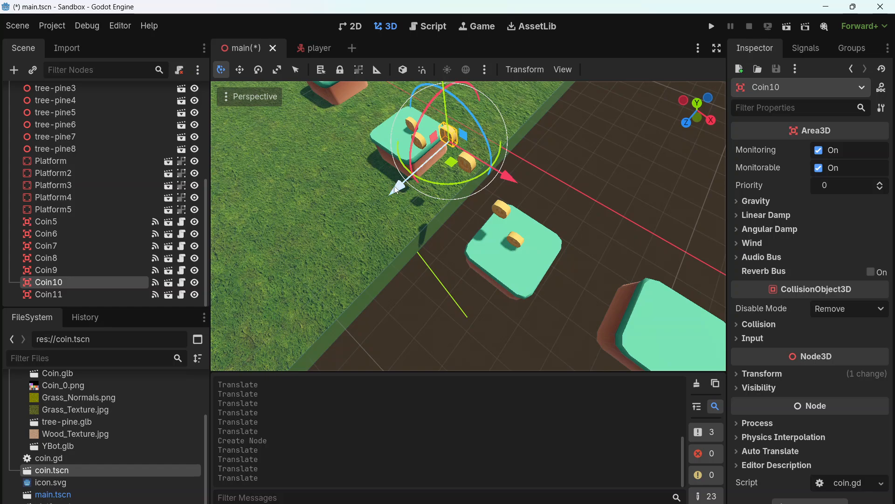
pyautogui.moveTo(392, 191); pyautogui.dragTo(386, 196)
# Shift Coin8 along the Z axis toward the middle of the second platform's edge
pyautogui.click(530, 119)
pyautogui.moveTo(530, 119); pyautogui.dragTo(531, 193, button='middle')
pyautogui.click(400, 179)
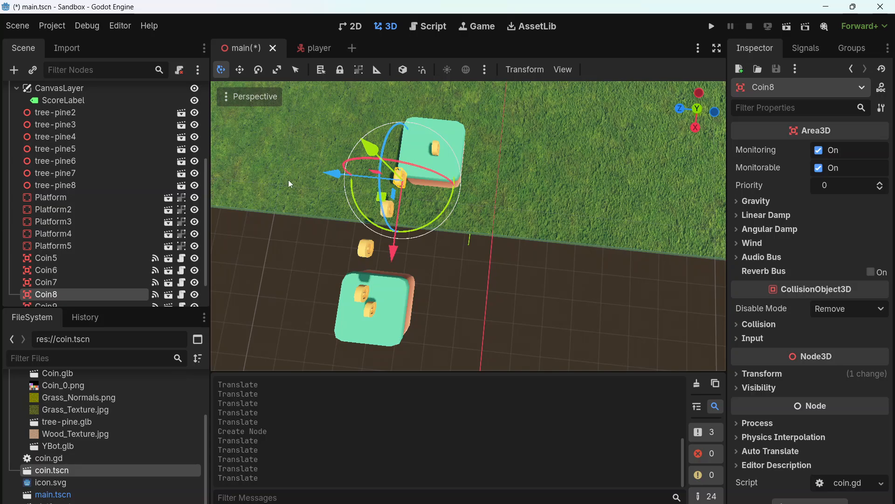
pyautogui.moveTo(337, 179); pyautogui.dragTo(351, 181)
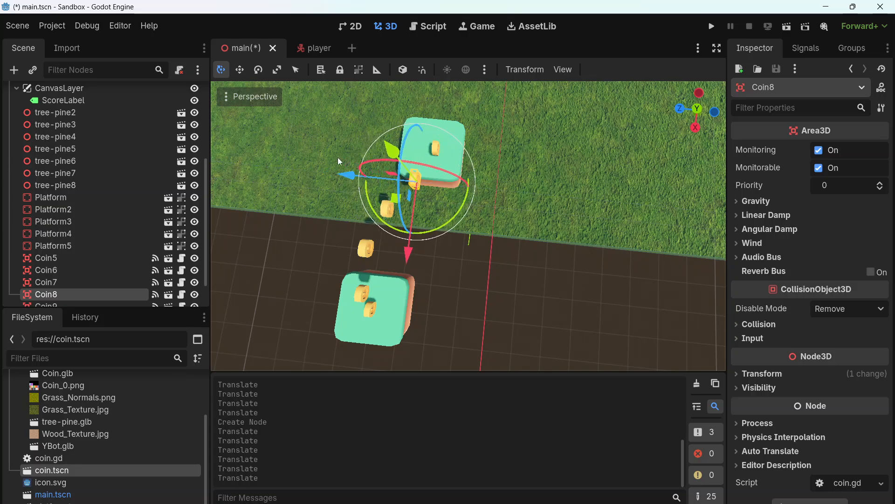
# Run the project and move the player across the grass to jump onto the first platform
pyautogui.moveTo(339, 161); pyautogui.dragTo(496, 171, button='middle')
pyautogui.scroll(-3, 496, 171)
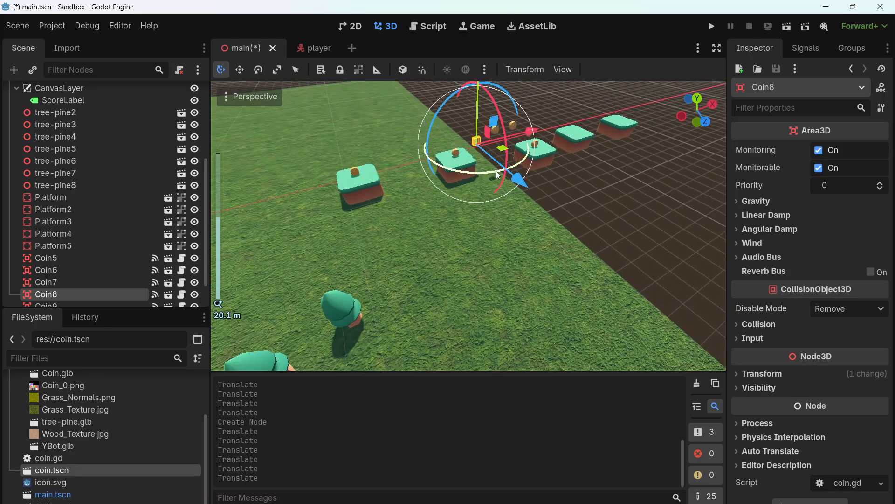
pyautogui.keyDown('shift'); pyautogui.moveTo(497, 224); pyautogui.dragTo(483, 286, button='middle'); pyautogui.keyUp('shift')
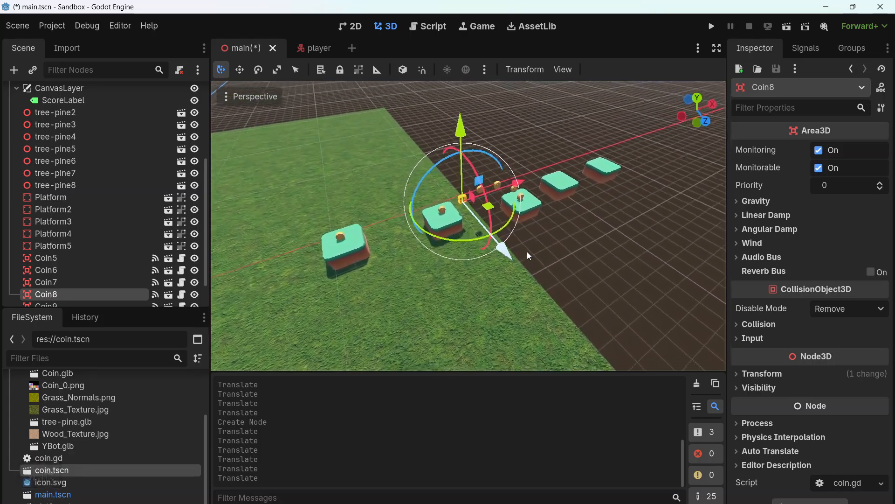
pyautogui.keyDown('shift'); pyautogui.moveTo(527, 251); pyautogui.dragTo(494, 284, button='middle'); pyautogui.keyUp('shift')
pyautogui.scroll(3, 499, 274)
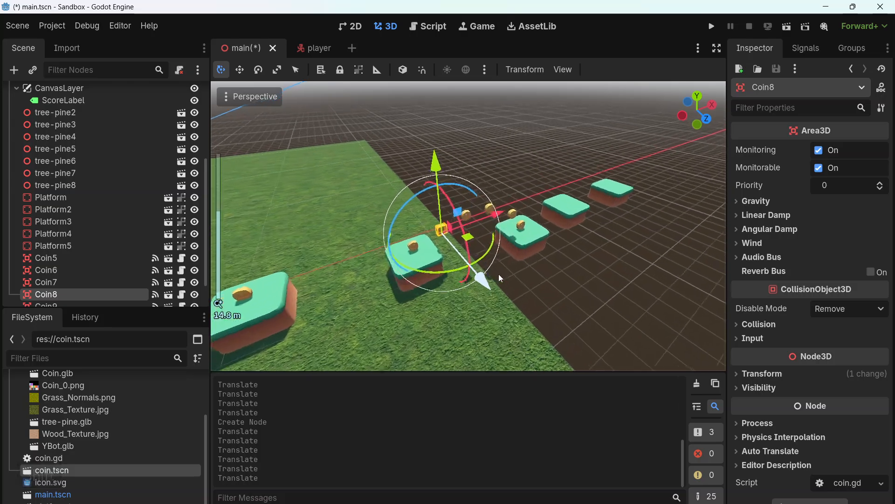
pyautogui.click(711, 27)
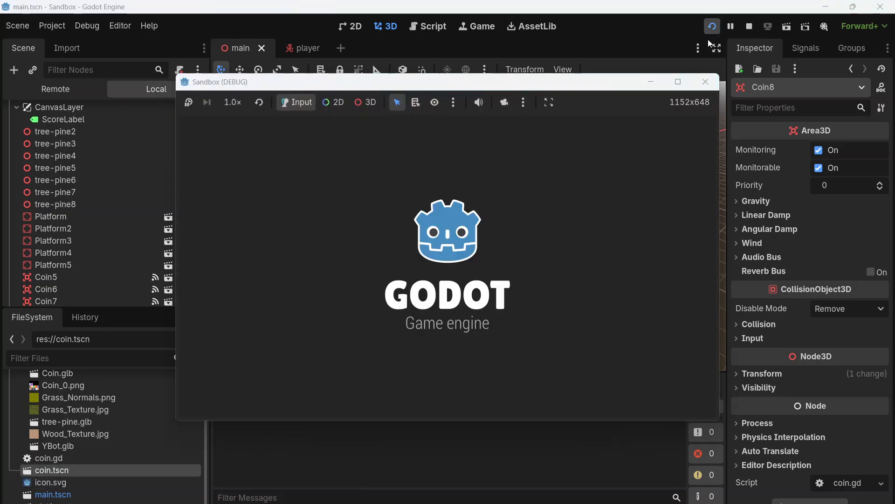
pyautogui.press('w')
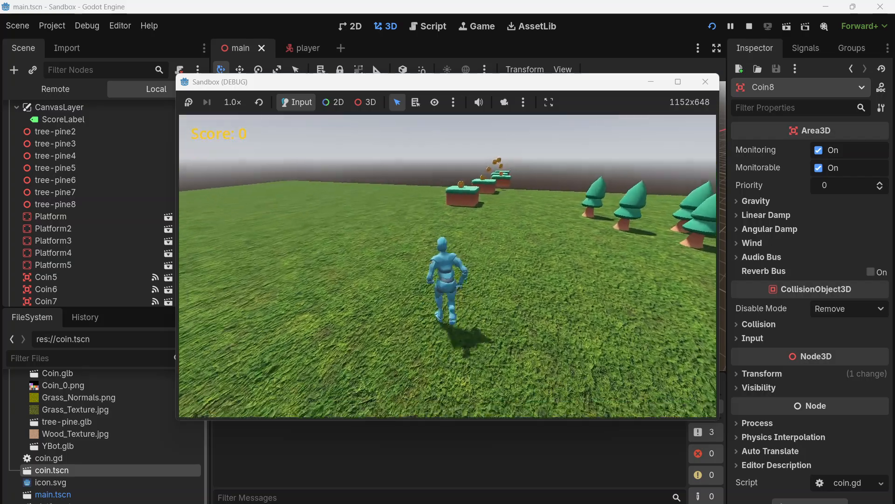
pyautogui.press('space')
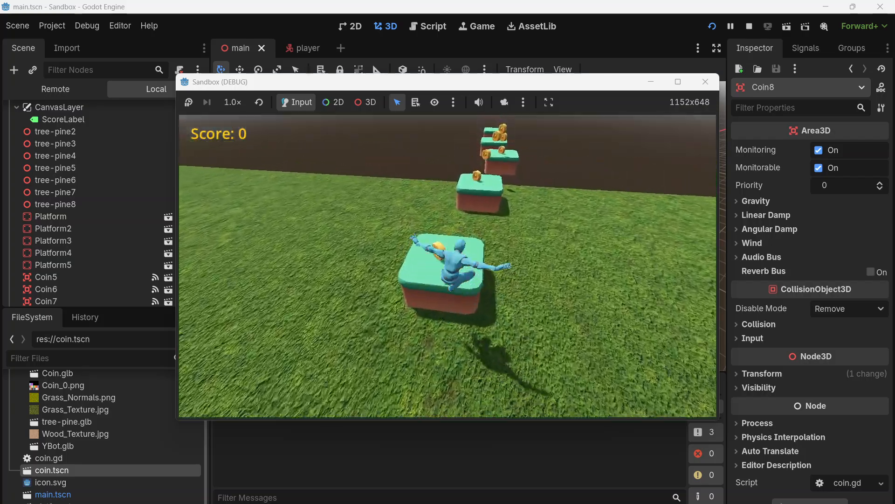
# Jump the player from platform to platform up to the last one, collecting the coins on and between them
pyautogui.press('w')
pyautogui.press('space')
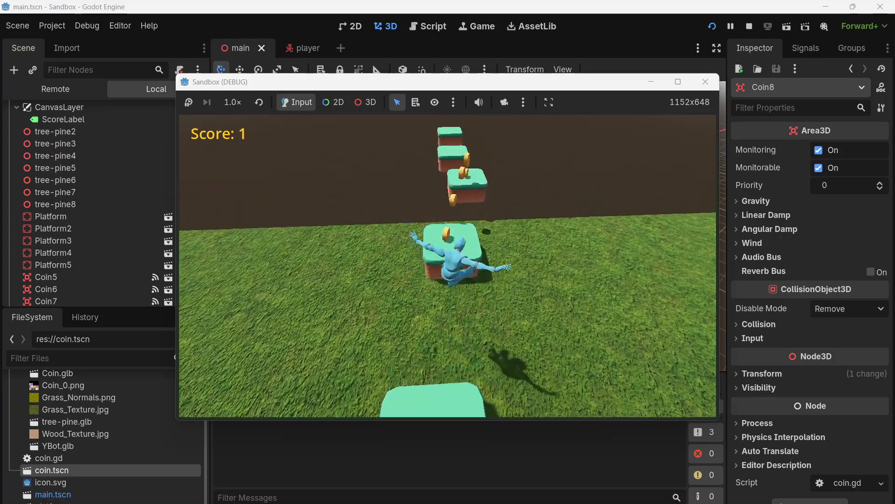
pyautogui.press('w')
pyautogui.press('space')
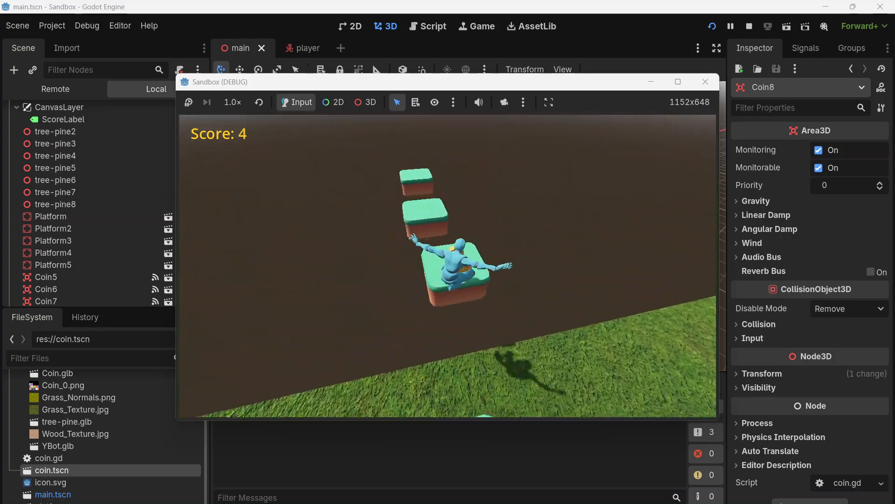
pyautogui.press('w')
pyautogui.press('space')
pyautogui.press('space')
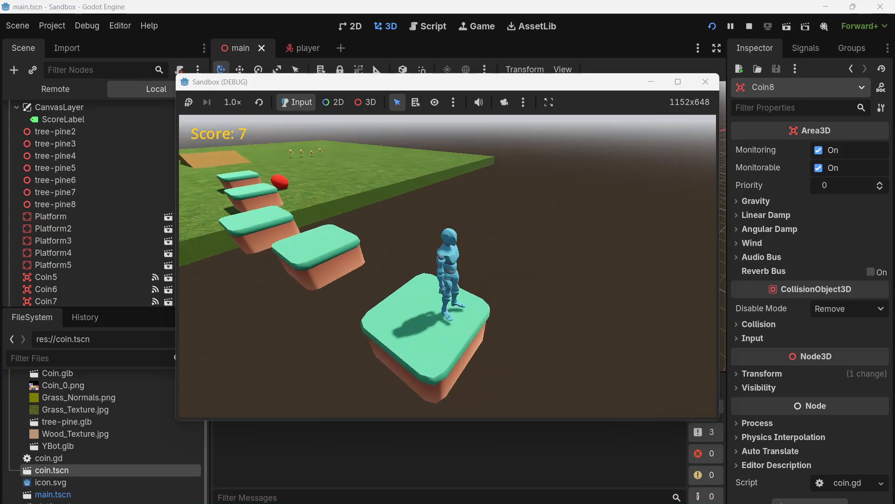
# Jump the player off the last platform into the void to test falling, and release the captured mouse cursor
pyautogui.press('w')
pyautogui.press('space')
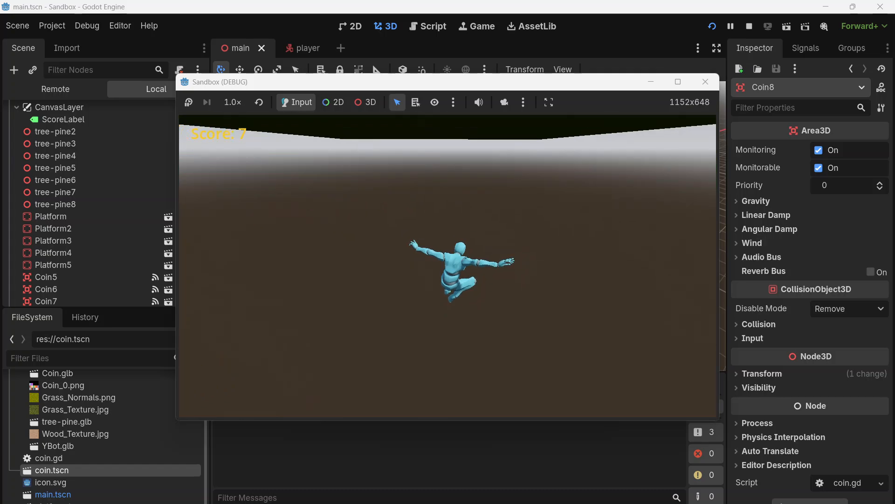
pyautogui.press('Escape')
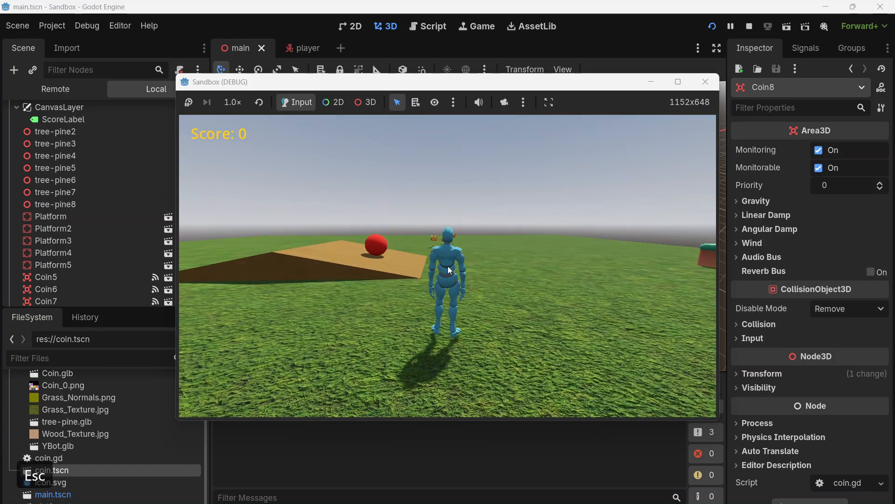
# Run the player back to the platform course and jump onto the first platform for another coin-collecting attempt
pyautogui.press('w')
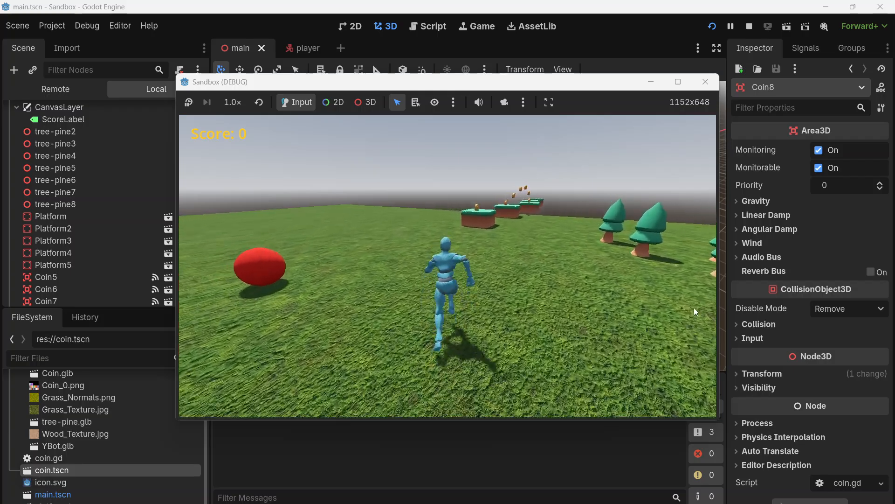
pyautogui.press('space')
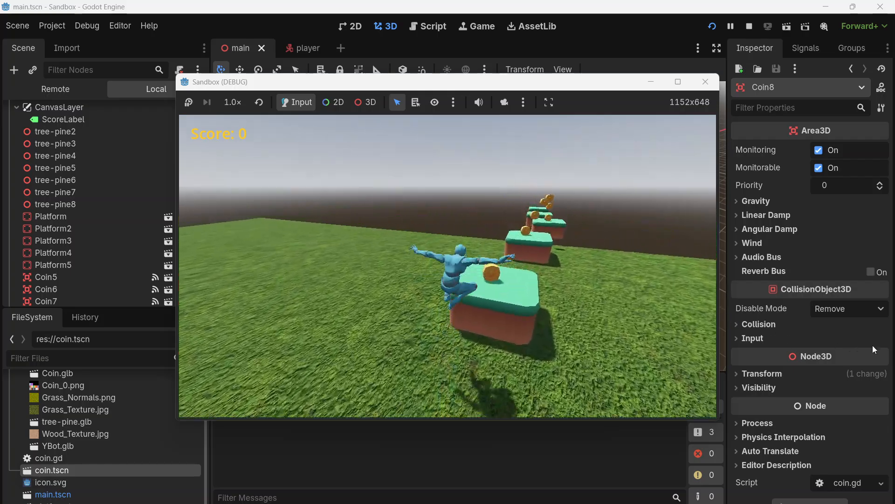
pyautogui.press('space')
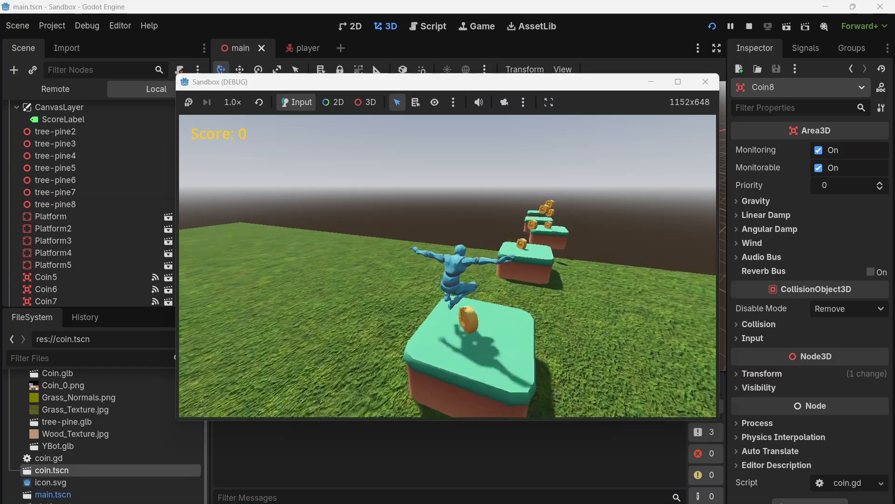